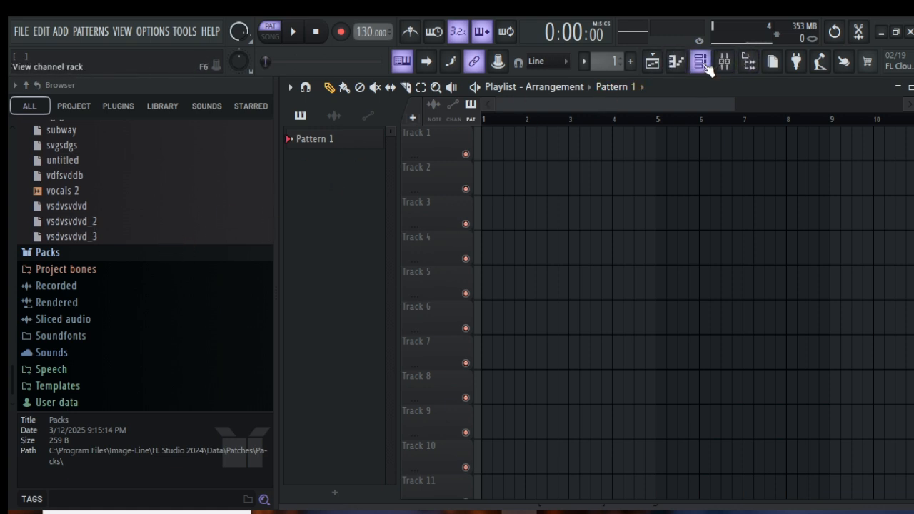
# - Show the channel rack and fill the 808 HiHat channel with a hit on every 4 steps
pyautogui.click(632, 62)
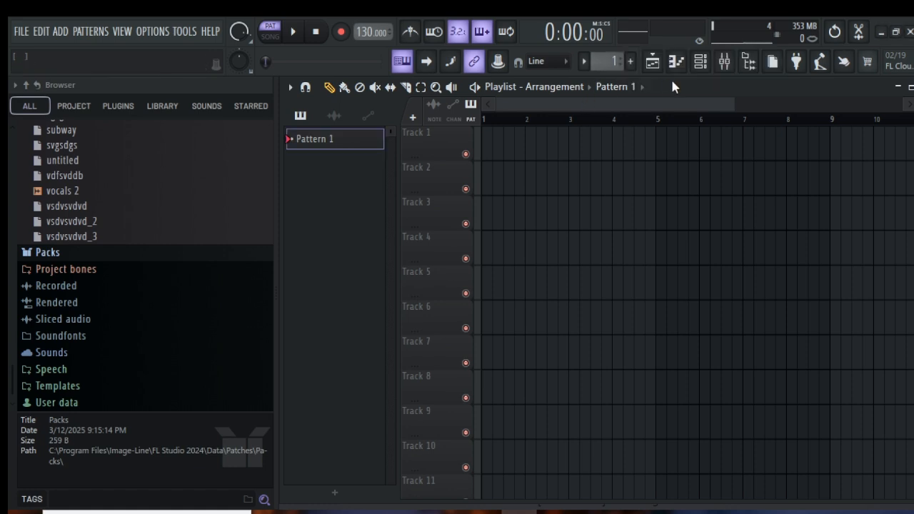
pyautogui.click(701, 63)
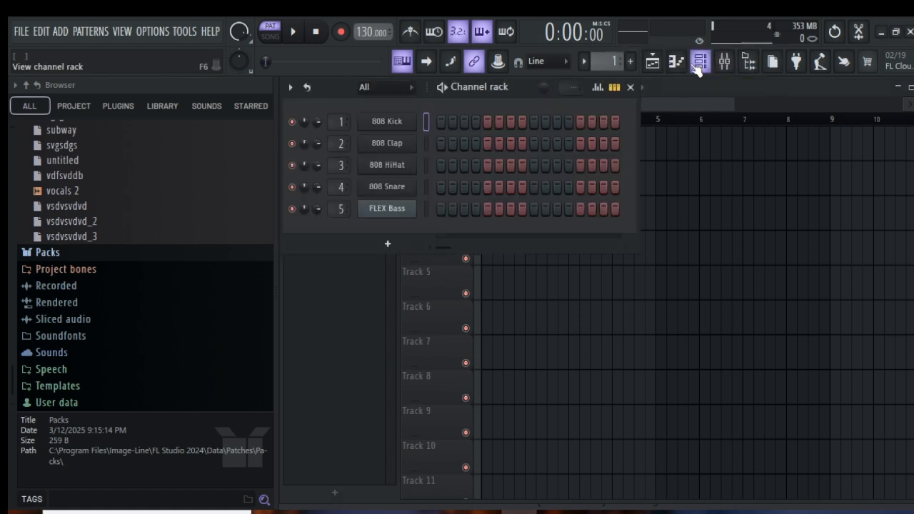
pyautogui.rightClick(405, 169)
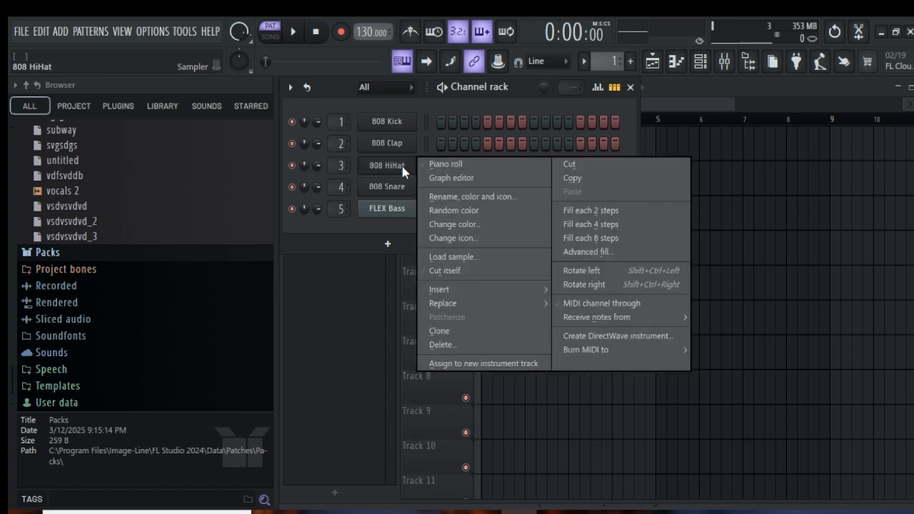
pyautogui.click(581, 226)
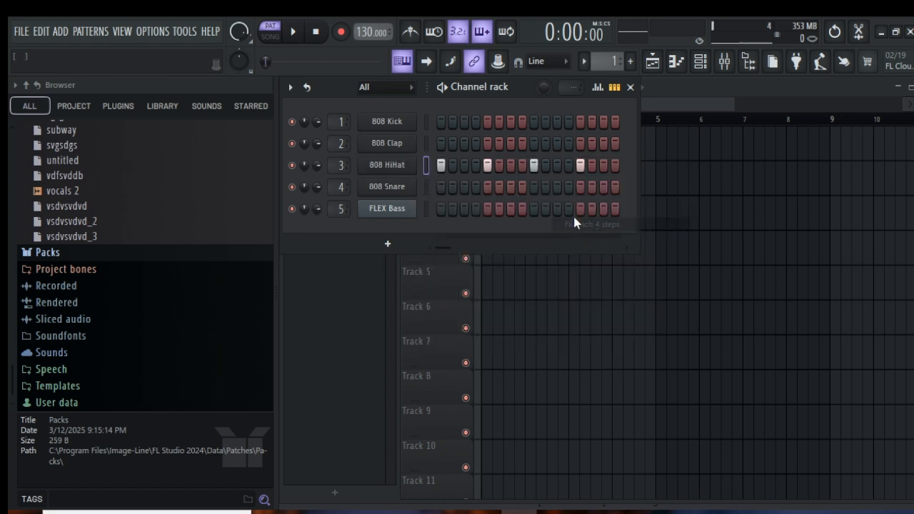
# - Place Pattern 1 at bar 1 of Track 1 in the playlist and start playback
pyautogui.click(362, 284)
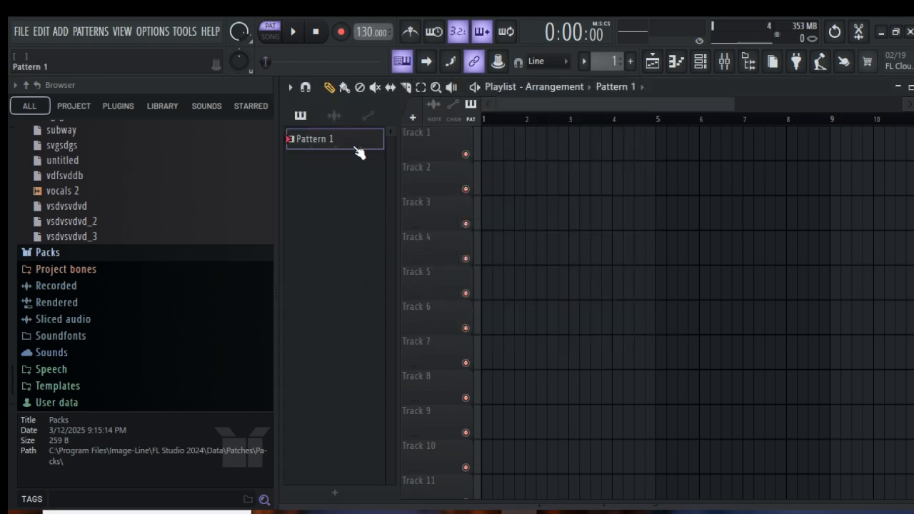
pyautogui.click(512, 153)
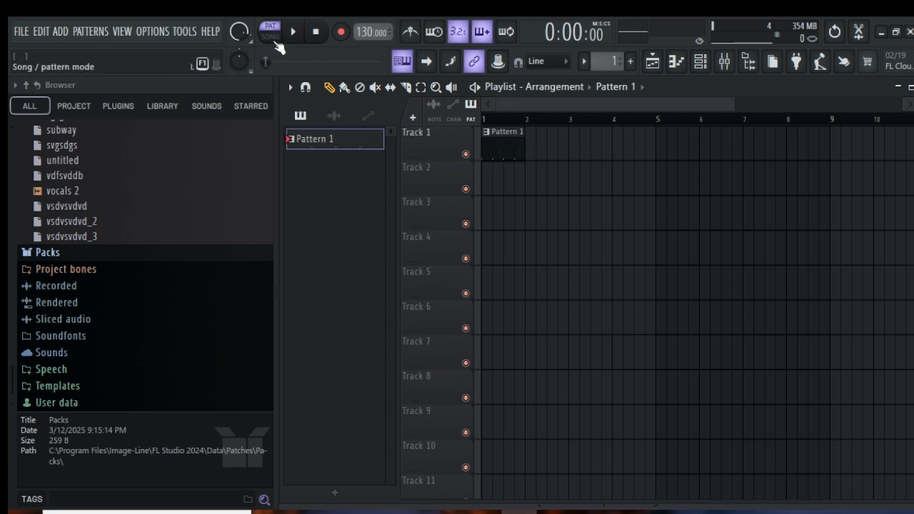
pyautogui.press('space')
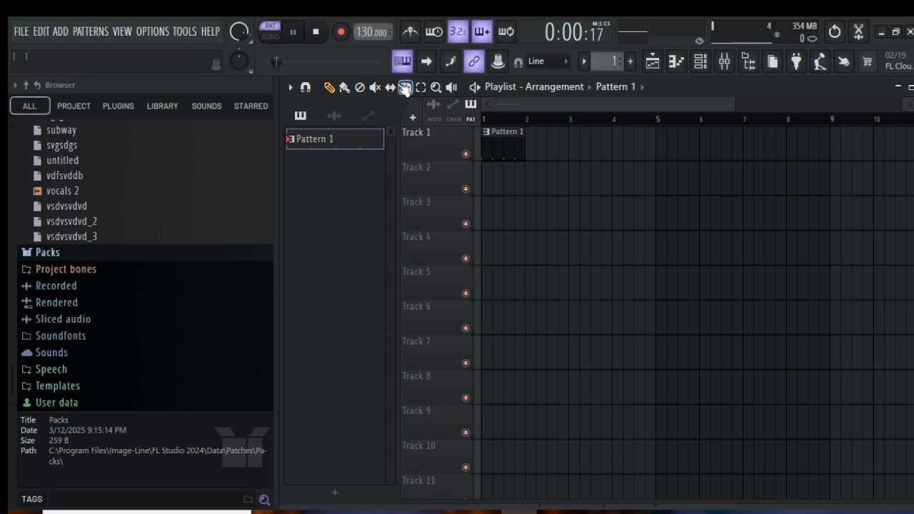
# - Widen the channel rack to 32 steps and extend the 808 HiHat across them with a hit every 4 steps
pyautogui.click(699, 64)
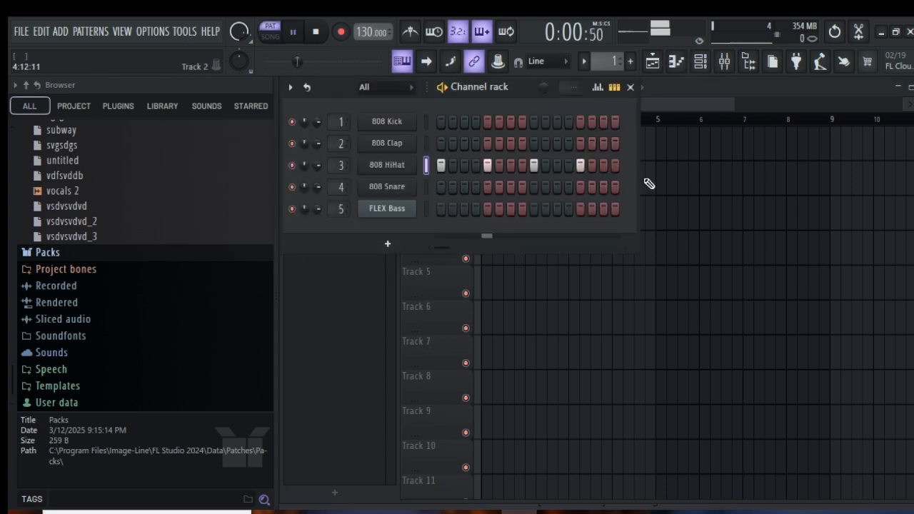
pyautogui.moveTo(639, 178); pyautogui.dragTo(842, 201)
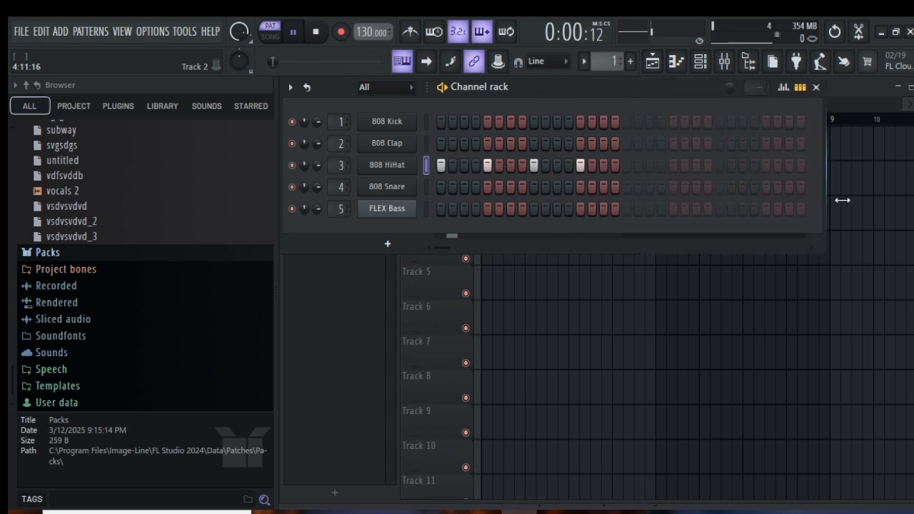
pyautogui.click(766, 165)
pyautogui.rightClick(414, 177)
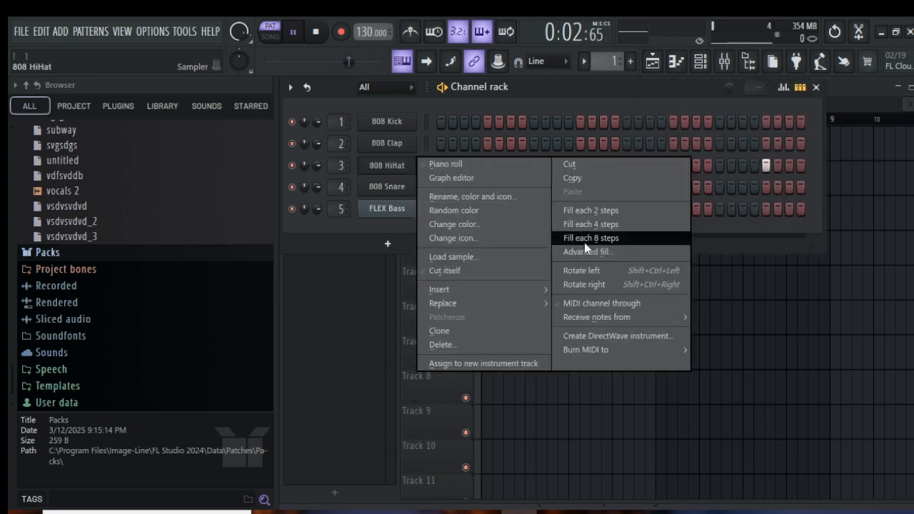
pyautogui.click(594, 226)
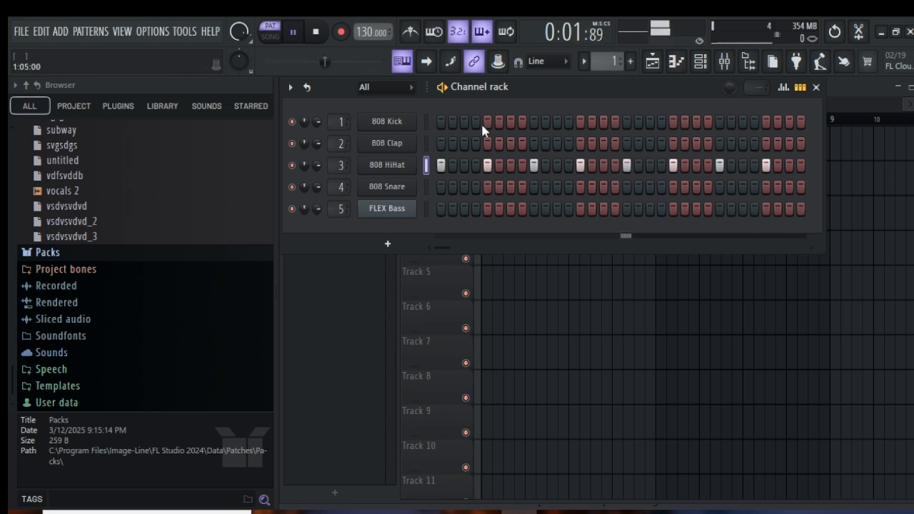
# - Program 808 Kick hits on steps 1, 7, 13 and 27
pyautogui.click(442, 123)
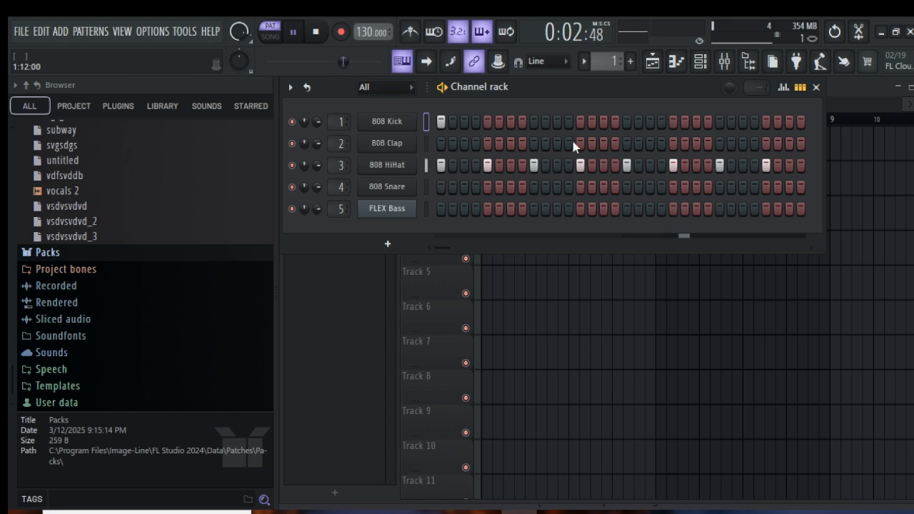
pyautogui.click(511, 122)
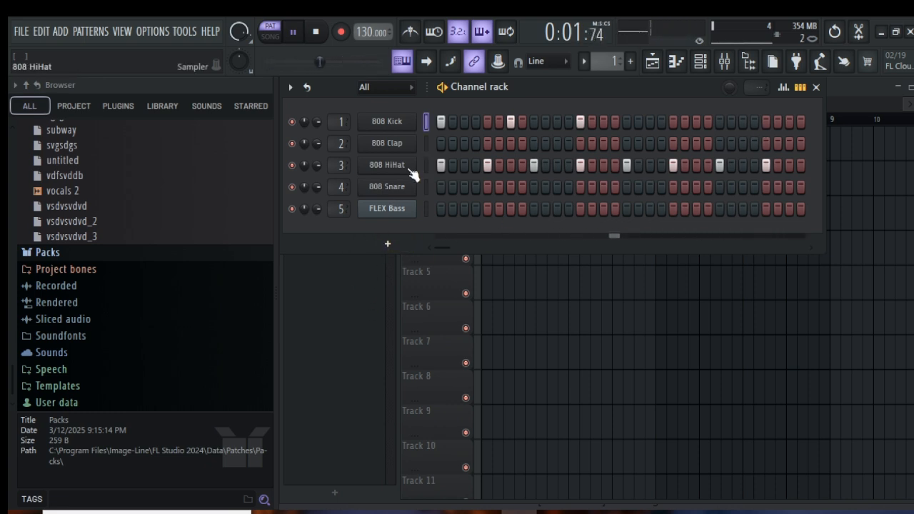
pyautogui.click(766, 121)
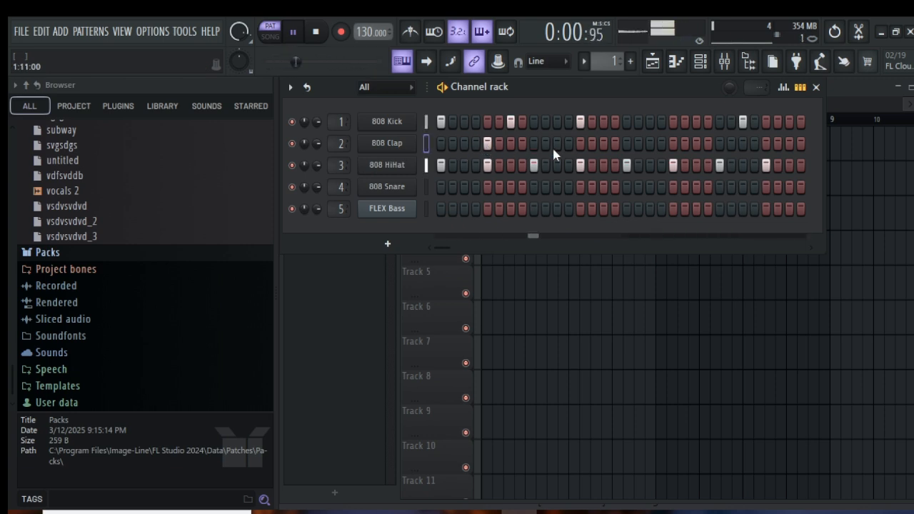
# - Program 808 Clap hits on steps 5 and 21, and 808 Snare hits on steps 3 and 26
pyautogui.click(676, 145)
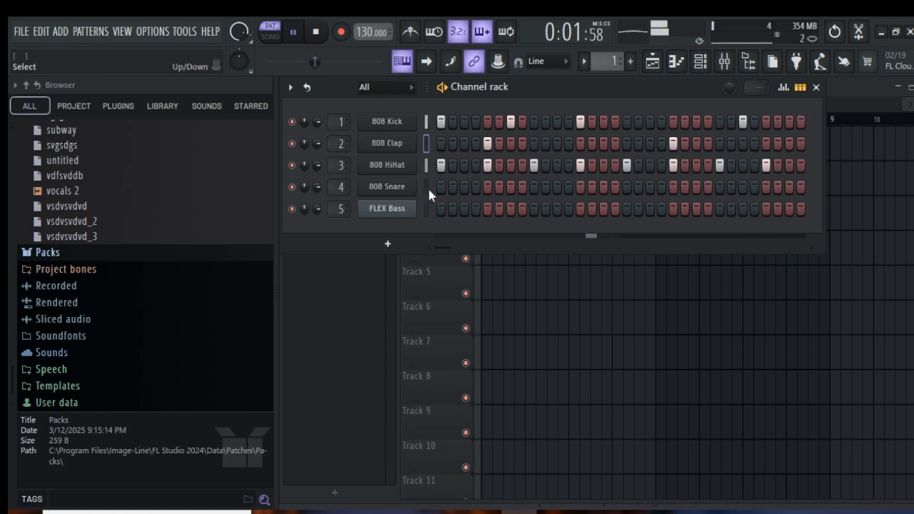
pyautogui.click(464, 187)
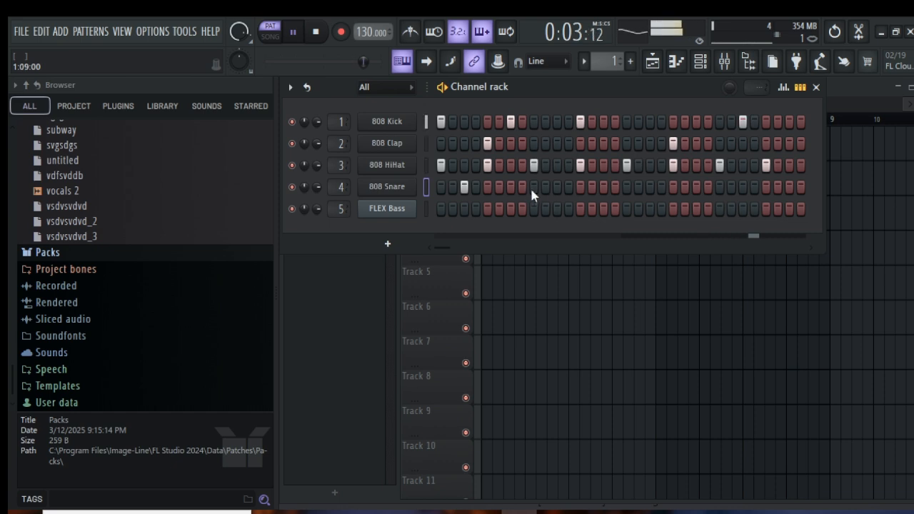
pyautogui.click(733, 187)
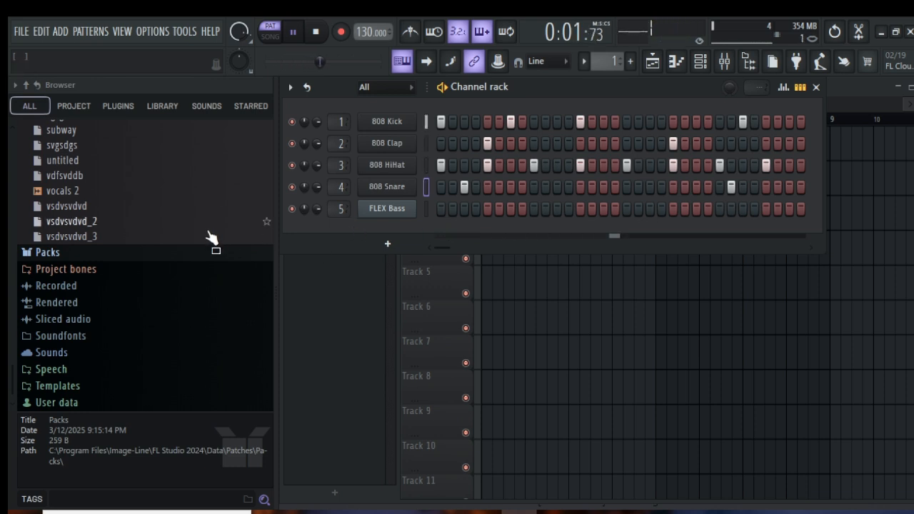
# - Find the 808 Kick sample in Packs > Drums > Kicks and add it as a new channel above the existing 808 Kick
pyautogui.click(108, 256)
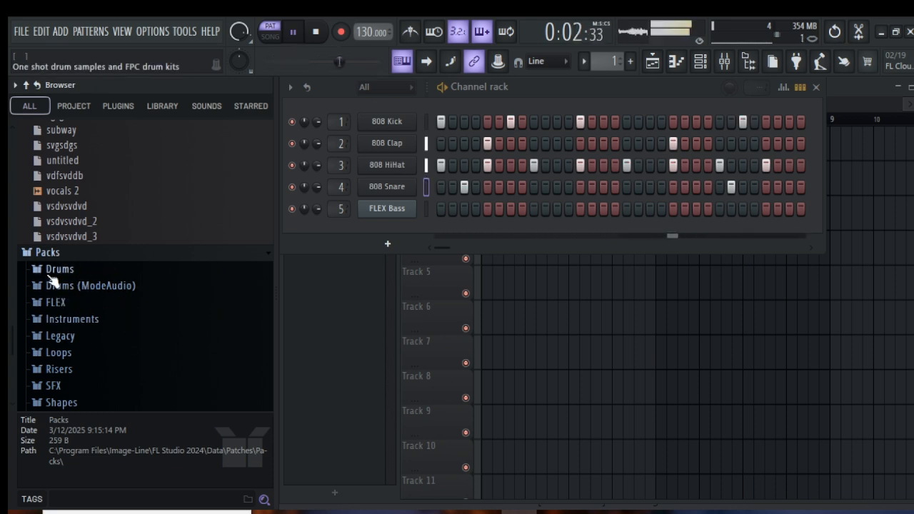
pyautogui.scroll(-3, 60, 264)
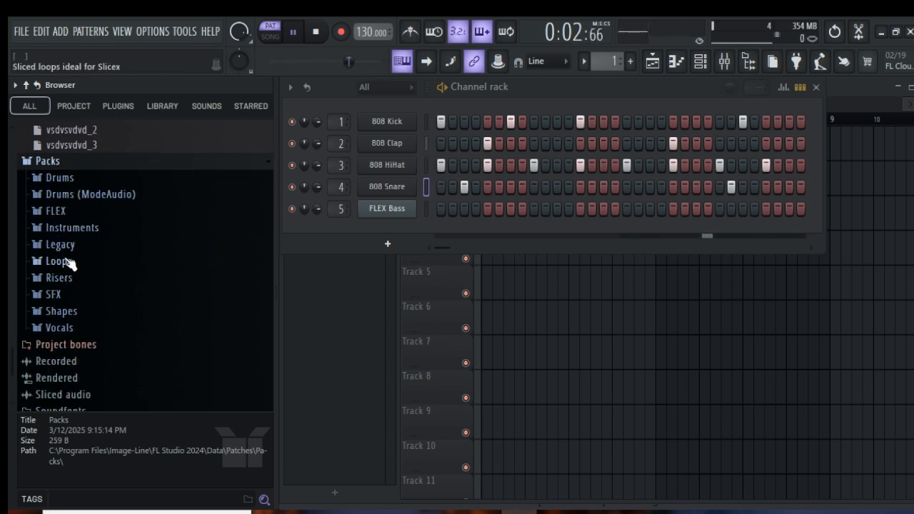
pyautogui.click(66, 180)
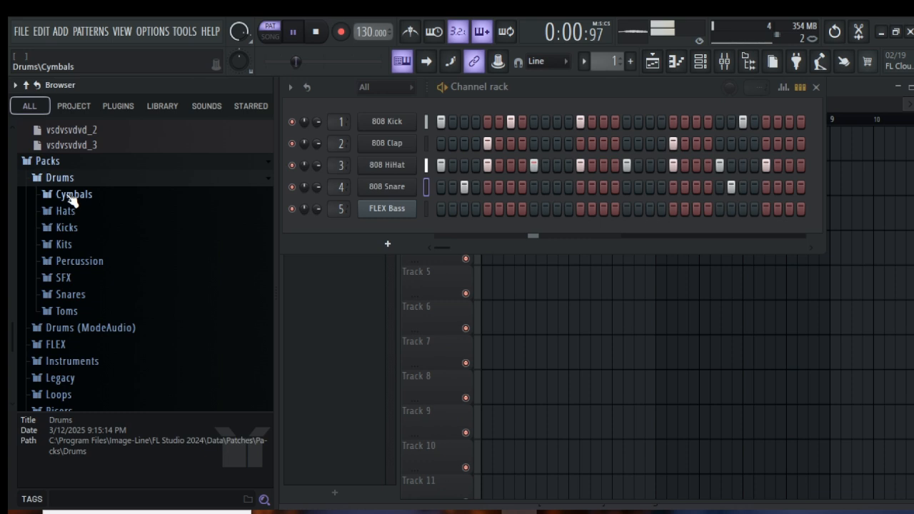
pyautogui.click(72, 226)
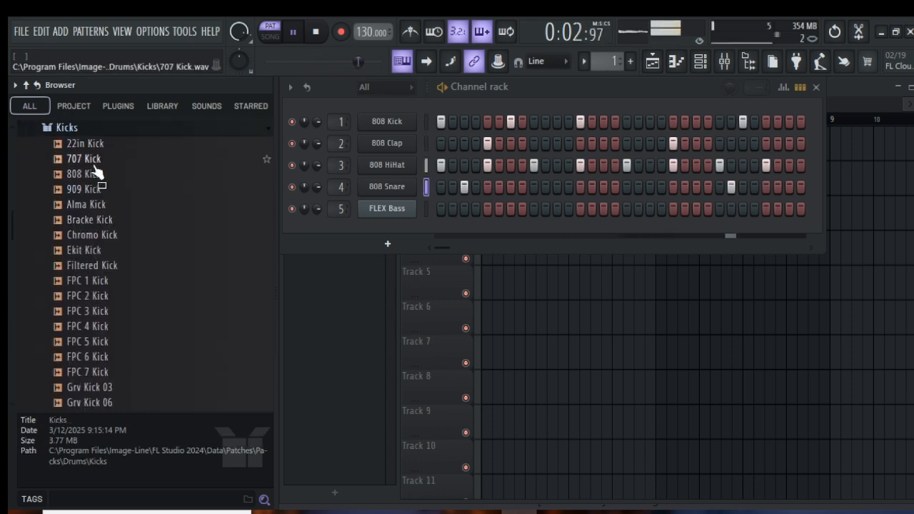
pyautogui.click(90, 176)
pyautogui.moveTo(92, 180); pyautogui.dragTo(377, 116)
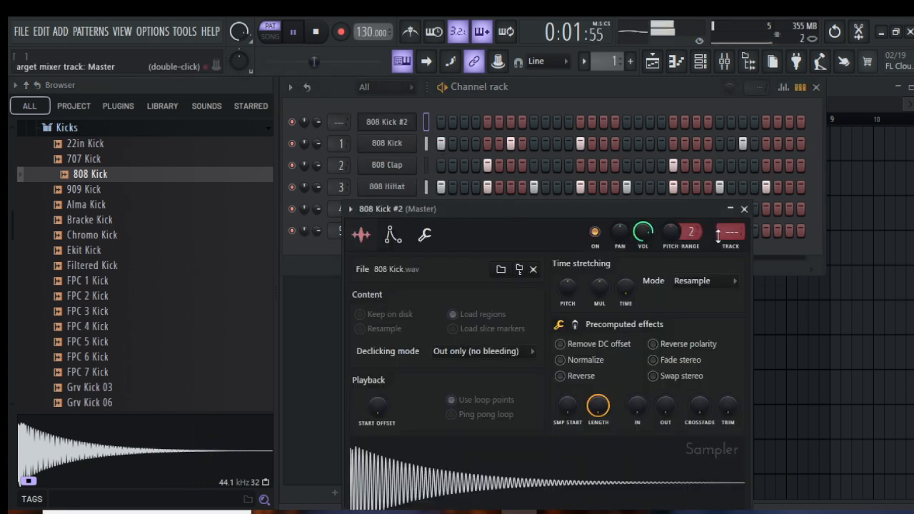
# - Route the new kick channel to mixer track 53 and load Fruity Parametric EQ 2 in that track's slot 1
pyautogui.moveTo(727, 236); pyautogui.dragTo(742, 145)
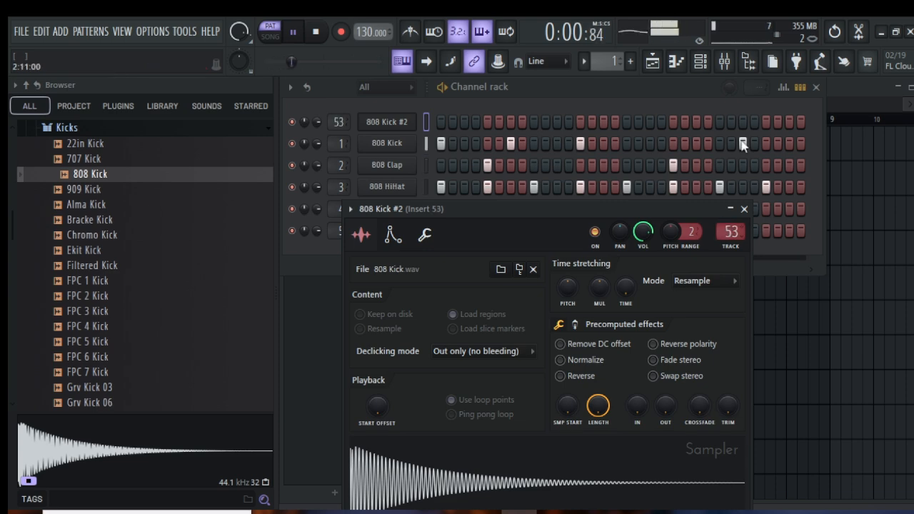
pyautogui.click(724, 62)
pyautogui.click(681, 160)
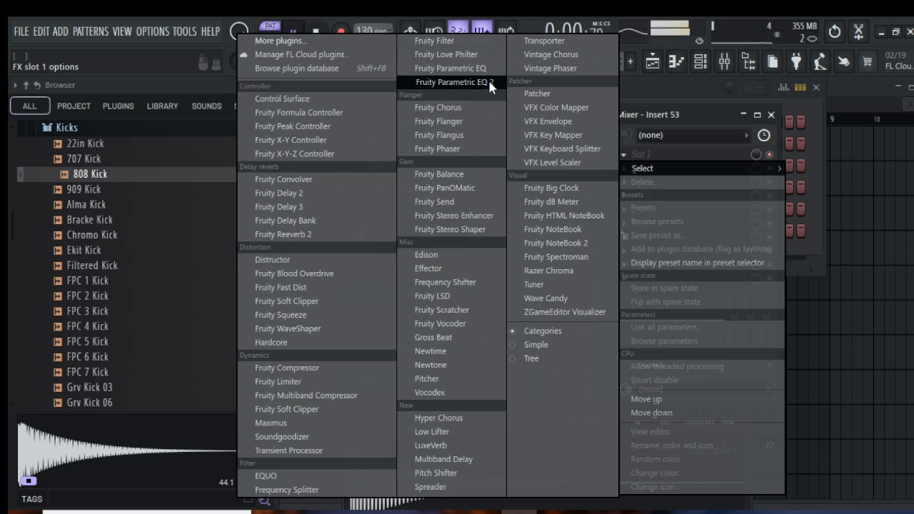
pyautogui.click(464, 83)
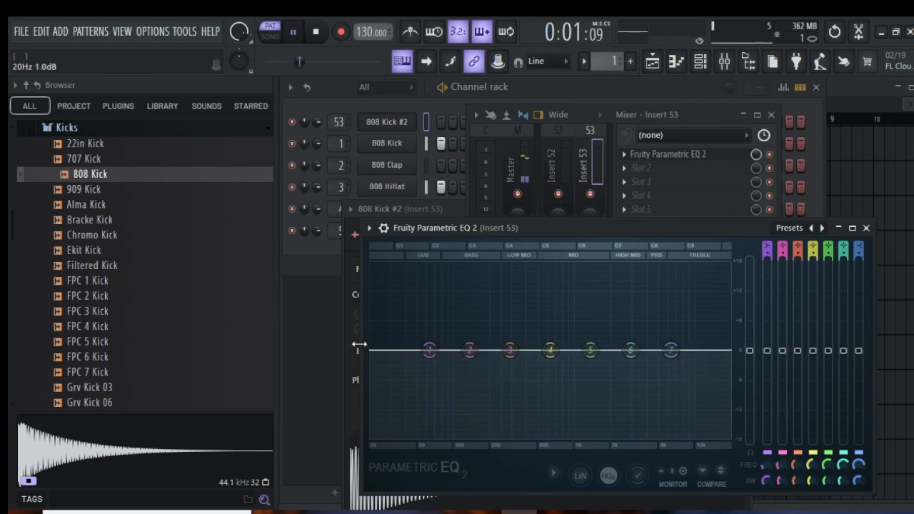
# - Boost EQ band 2 in the bass range to about +16 dB, raise band 3 slightly, and close the equalizer
pyautogui.moveTo(470, 349); pyautogui.dragTo(467, 269)
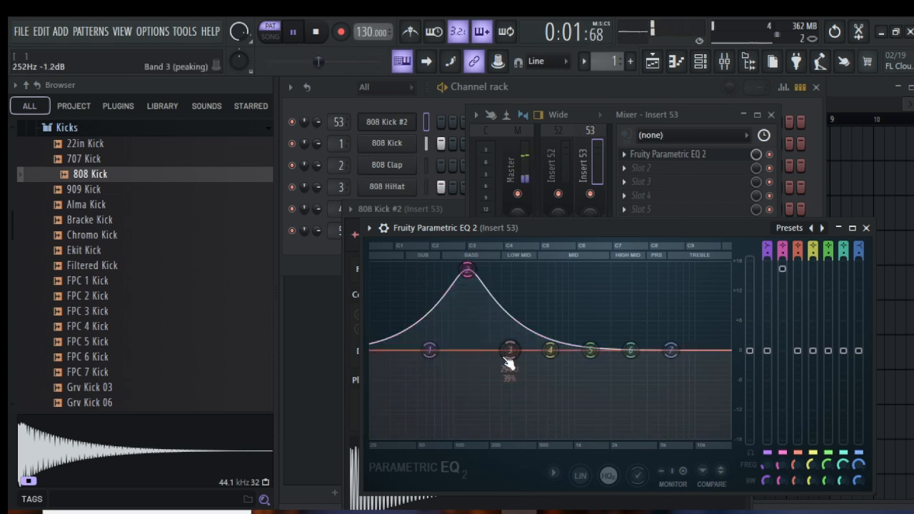
pyautogui.moveTo(508, 363); pyautogui.dragTo(518, 344)
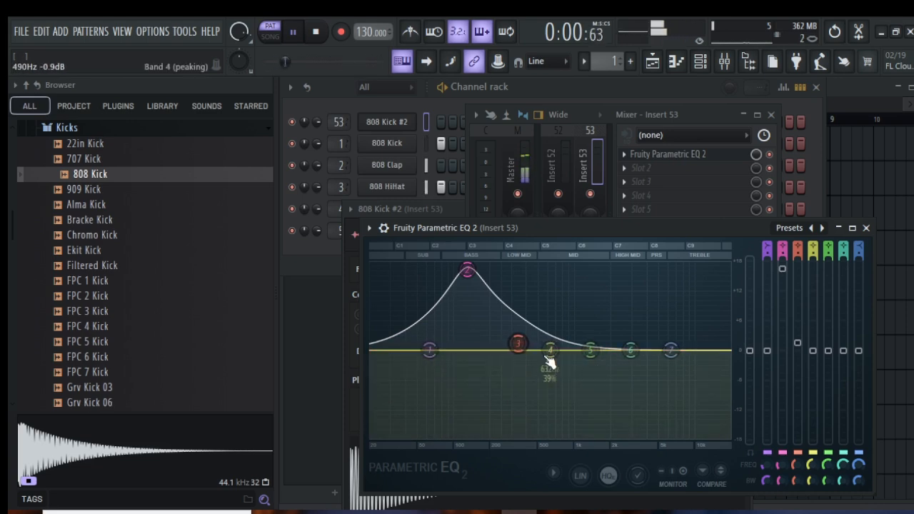
pyautogui.click(866, 228)
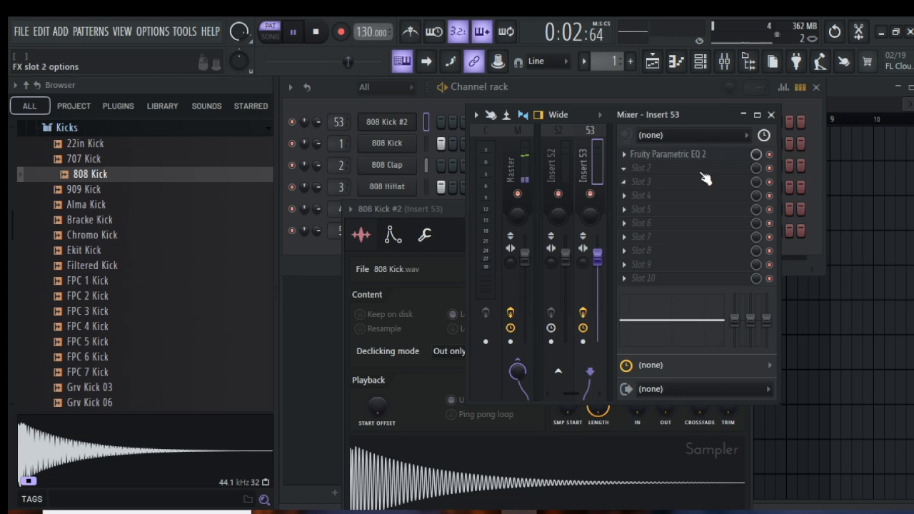
# - Load Fruity Reeverb 2 in slot 2 of mixer track 53 and switch it to the previous preset
pyautogui.click(640, 168)
pyautogui.moveTo(656, 172)
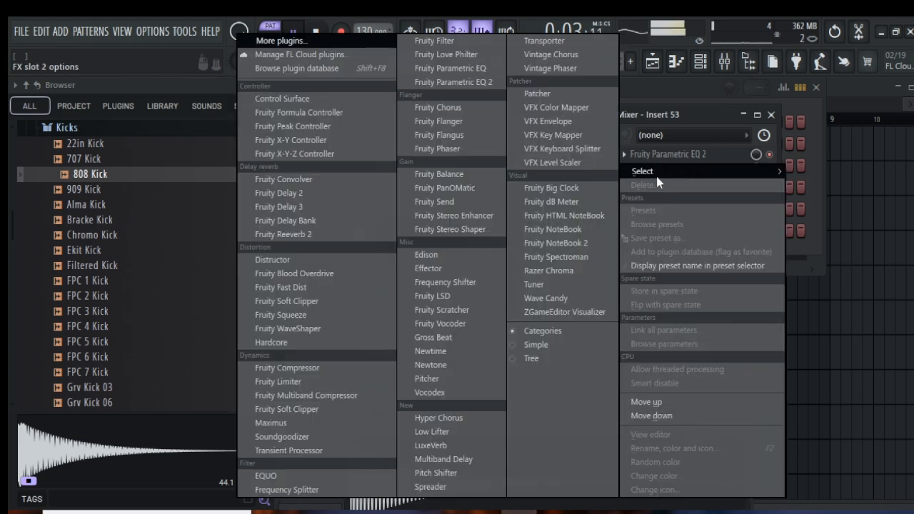
pyautogui.click(307, 233)
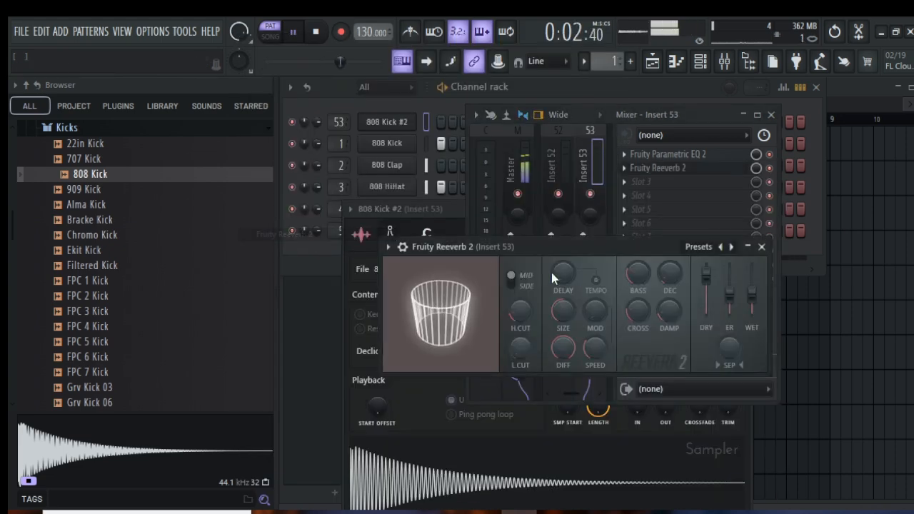
pyautogui.click(721, 247)
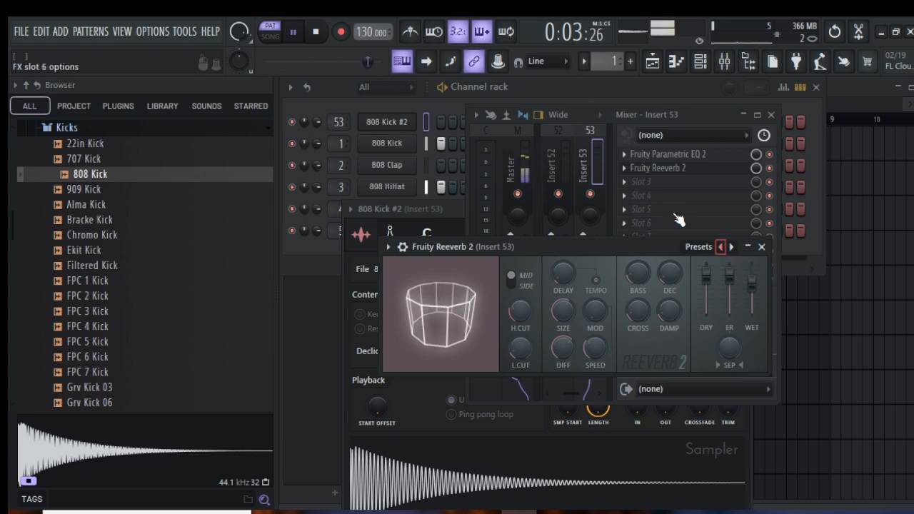
# - Return to the channel rack and audition the new kick channel's sample from its sampler waveform
pyautogui.click(514, 86)
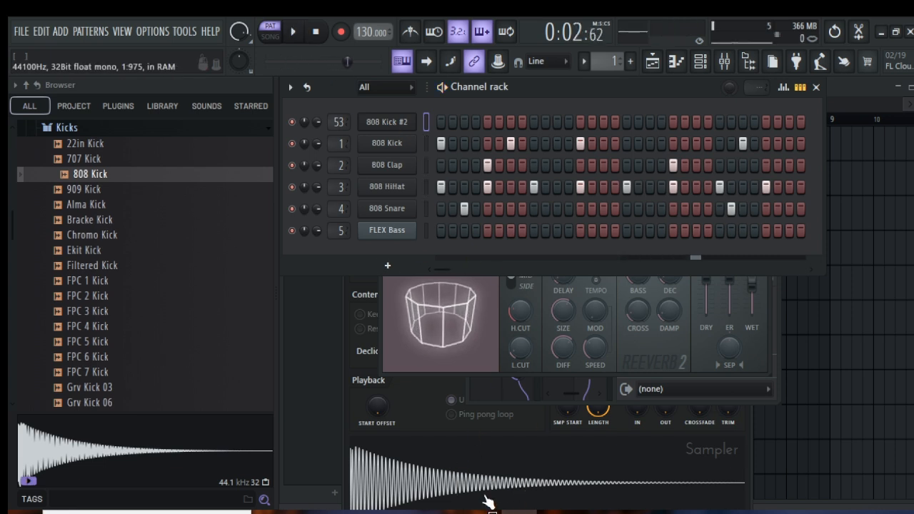
pyautogui.click(507, 478)
pyautogui.click(507, 478)
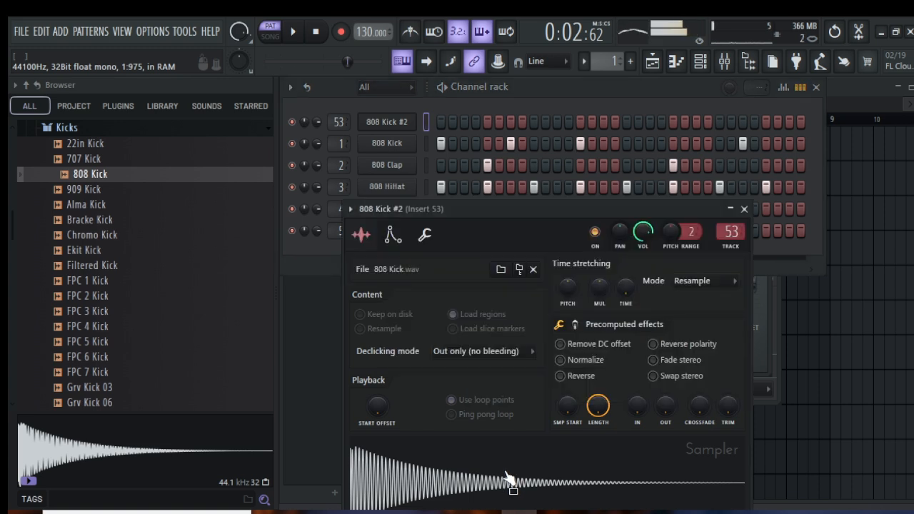
# - Load Distructor in slot 3 of mixer track 53 and move its window clear of the effect slots
pyautogui.click(764, 342)
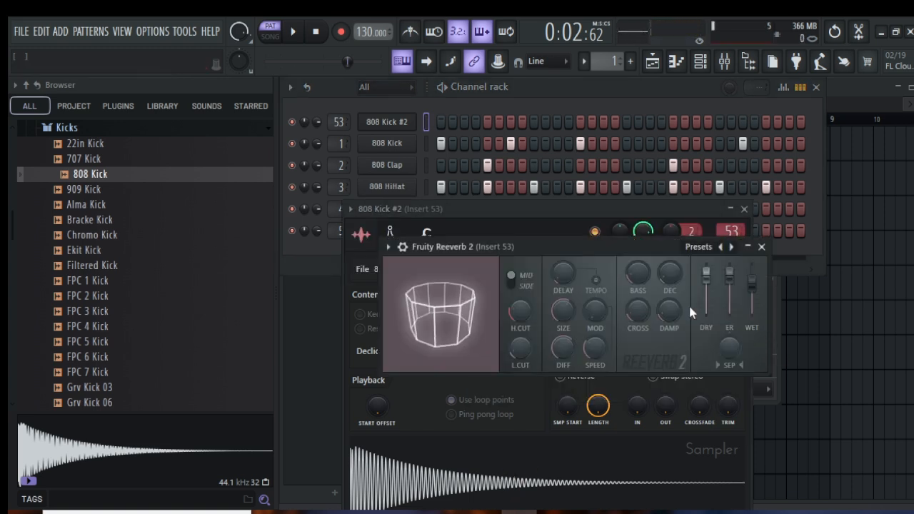
pyautogui.click(724, 61)
pyautogui.click(769, 168)
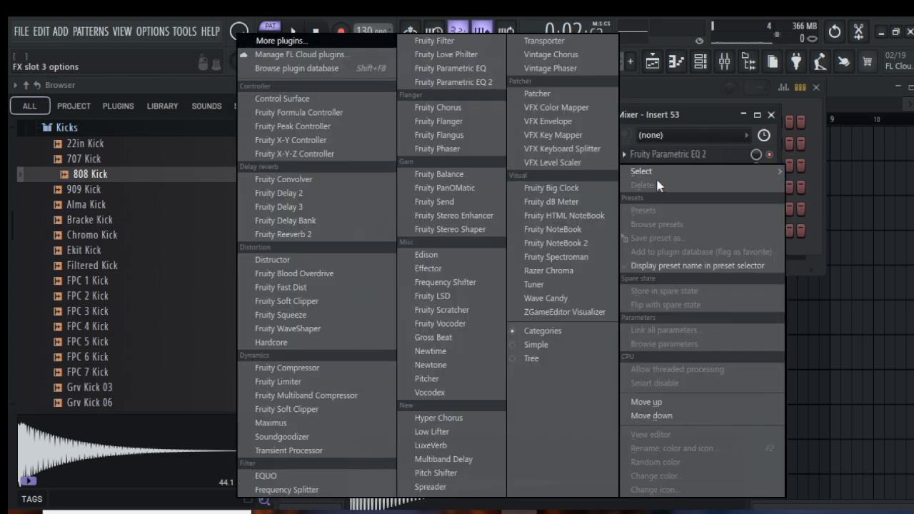
pyautogui.click(664, 181)
pyautogui.click(325, 260)
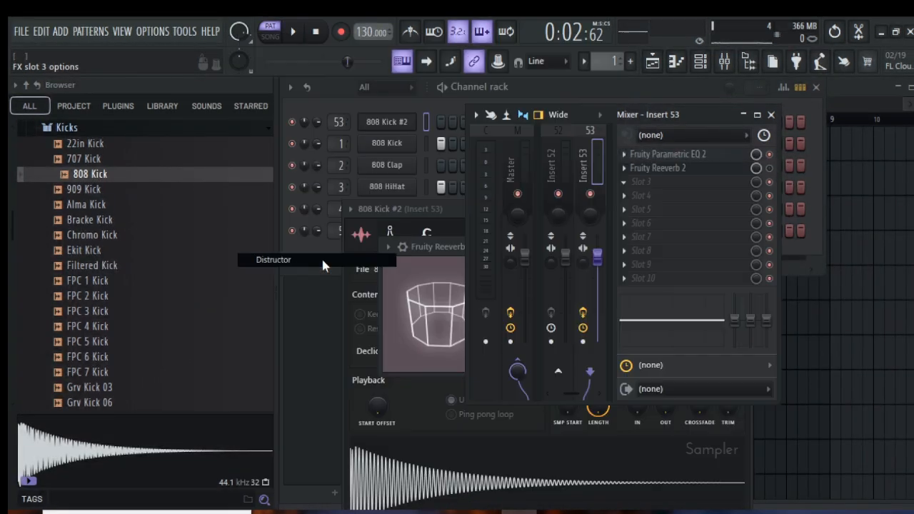
pyautogui.moveTo(621, 268); pyautogui.dragTo(316, 177)
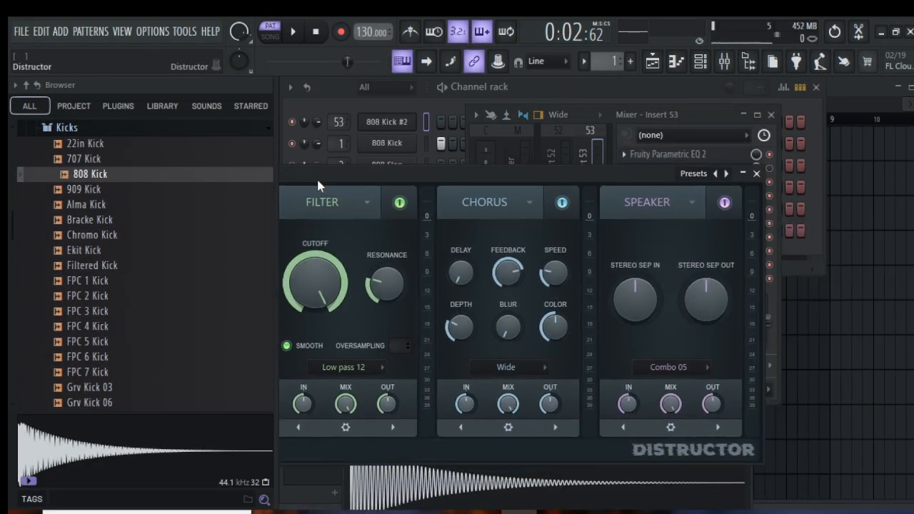
pyautogui.moveTo(709, 182); pyautogui.dragTo(643, 513)
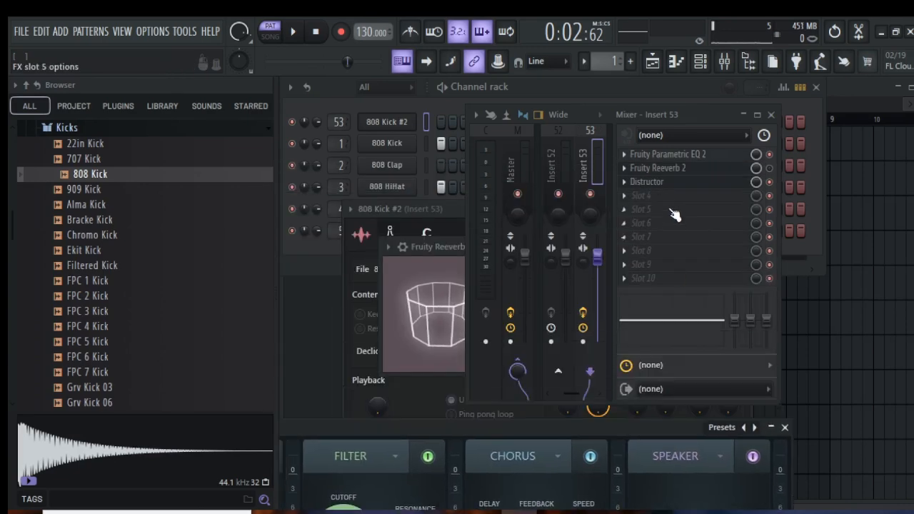
pyautogui.click(637, 181)
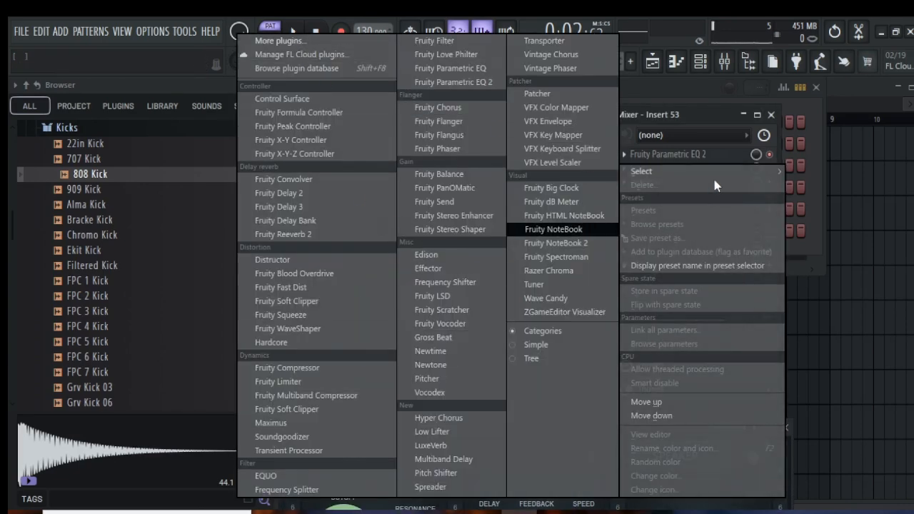
pyautogui.click(717, 126)
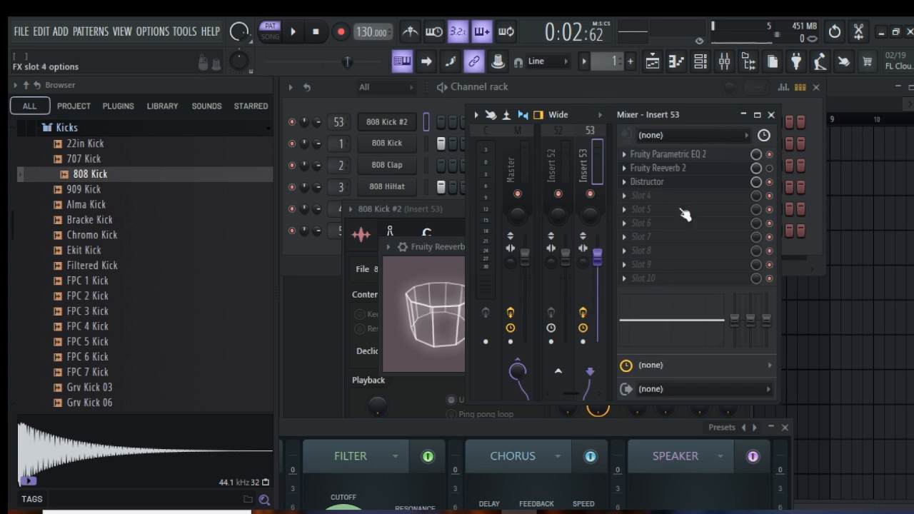
# - Browse the Distructor presets in both directions, select Smooth fold, and reposition the plugin window to reveal its modules
pyautogui.moveTo(614, 428); pyautogui.dragTo(722, 241)
pyautogui.click(786, 254)
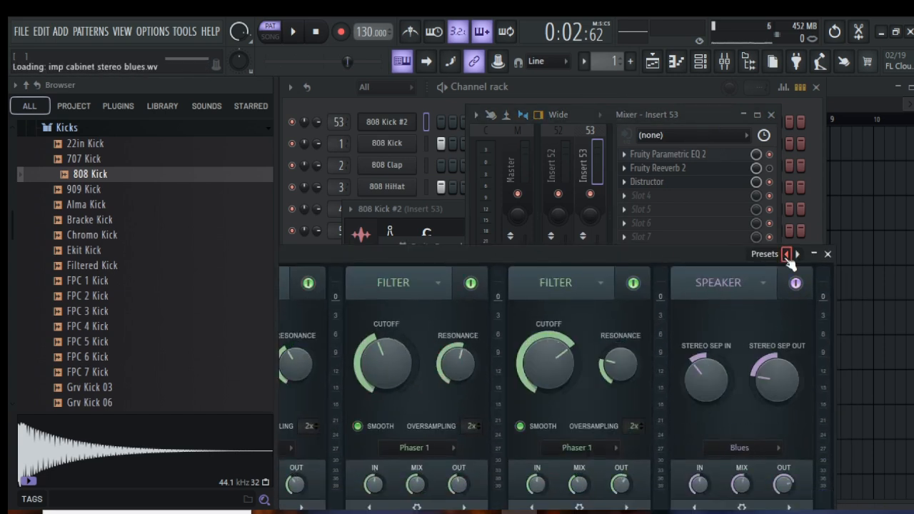
pyautogui.click(787, 253)
pyautogui.click(786, 254)
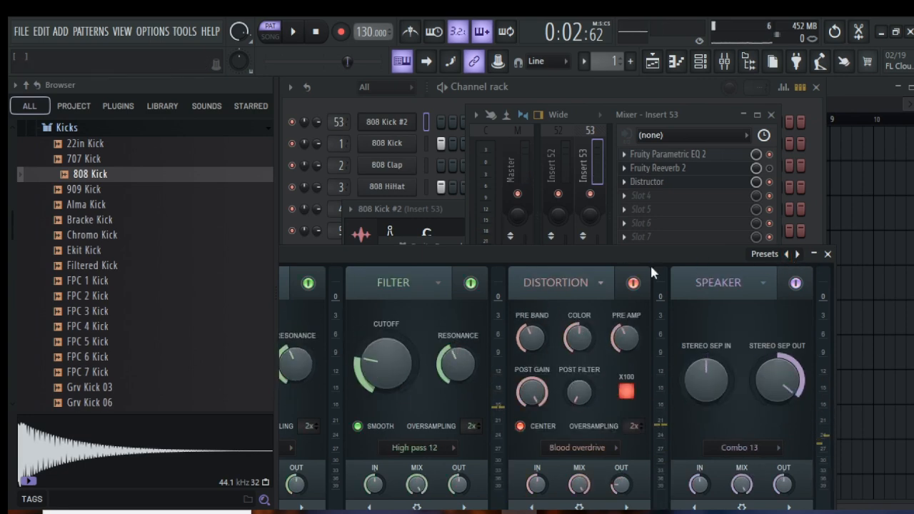
pyautogui.click(798, 254)
pyautogui.click(797, 255)
pyautogui.click(798, 255)
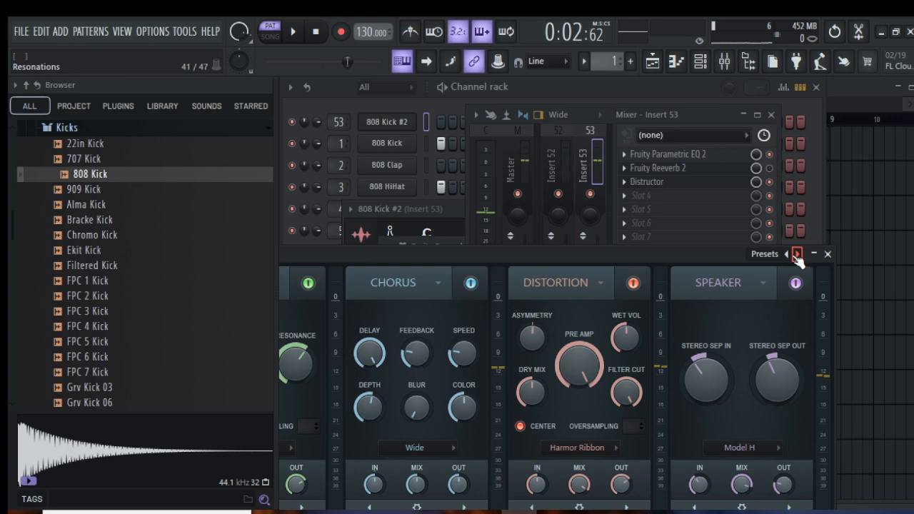
pyautogui.click(788, 255)
pyautogui.click(788, 254)
pyautogui.click(788, 254)
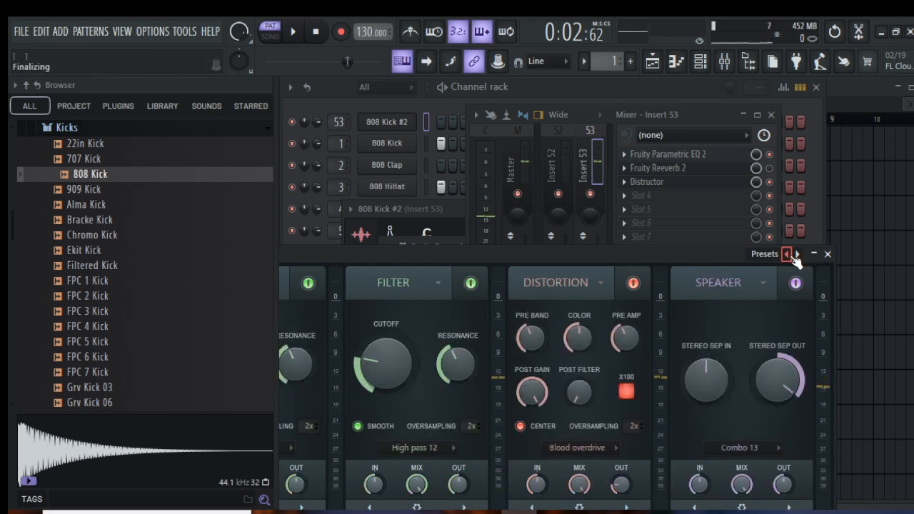
pyautogui.click(788, 255)
pyautogui.click(788, 254)
pyautogui.click(788, 255)
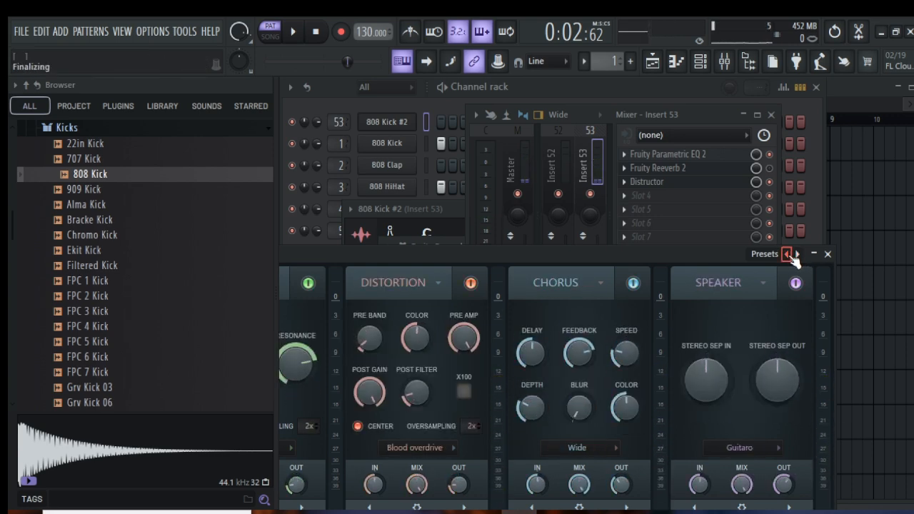
pyautogui.click(787, 254)
pyautogui.click(788, 254)
pyautogui.click(787, 255)
pyautogui.click(788, 255)
pyautogui.click(787, 254)
pyautogui.click(788, 254)
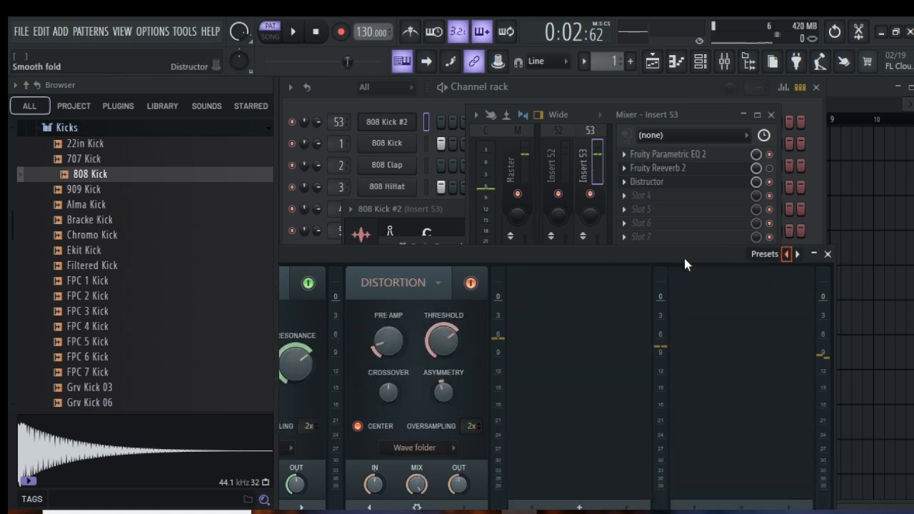
pyautogui.moveTo(529, 257); pyautogui.dragTo(689, 260)
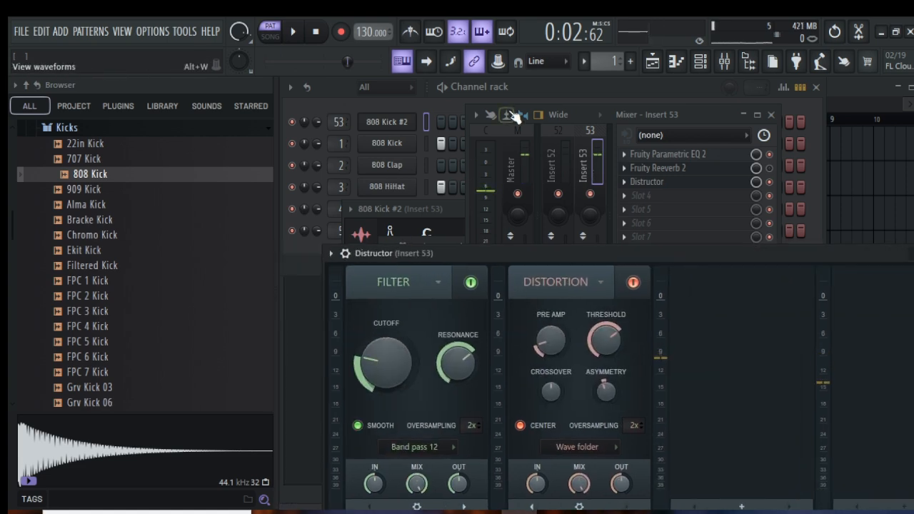
# - Bring the 808 Kick #2 sampler forward and audition its sample through the new distortion
pyautogui.click(454, 208)
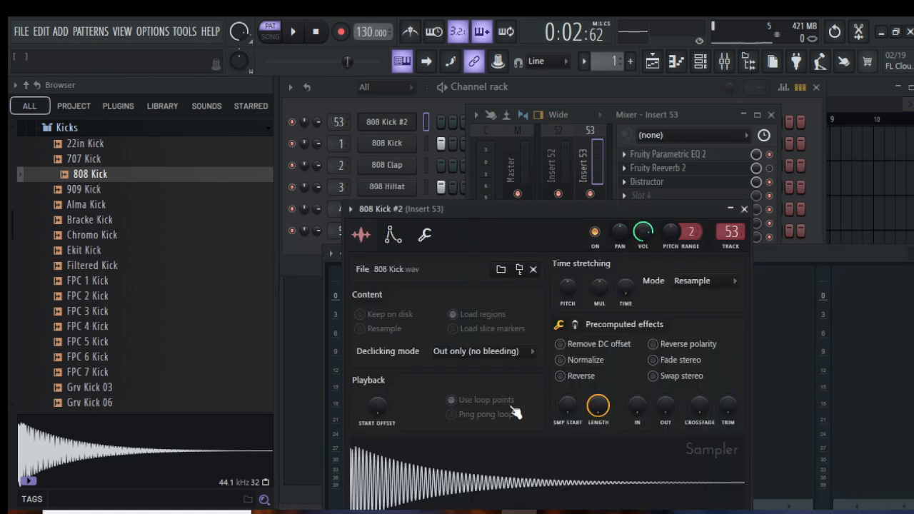
pyautogui.click(526, 484)
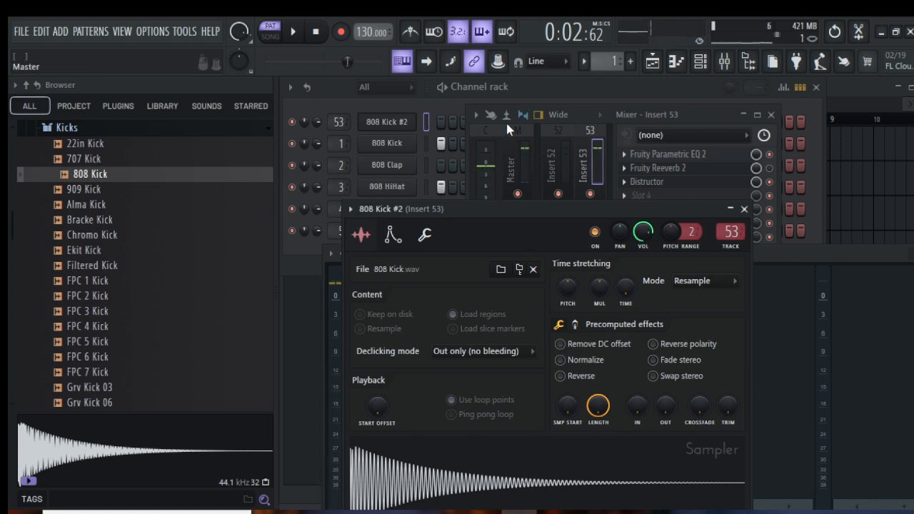
pyautogui.click(528, 96)
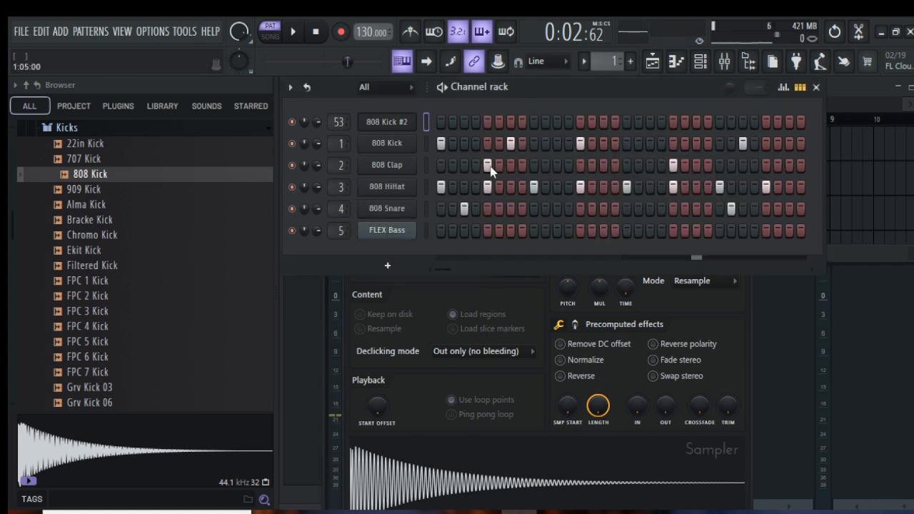
pyautogui.click(492, 491)
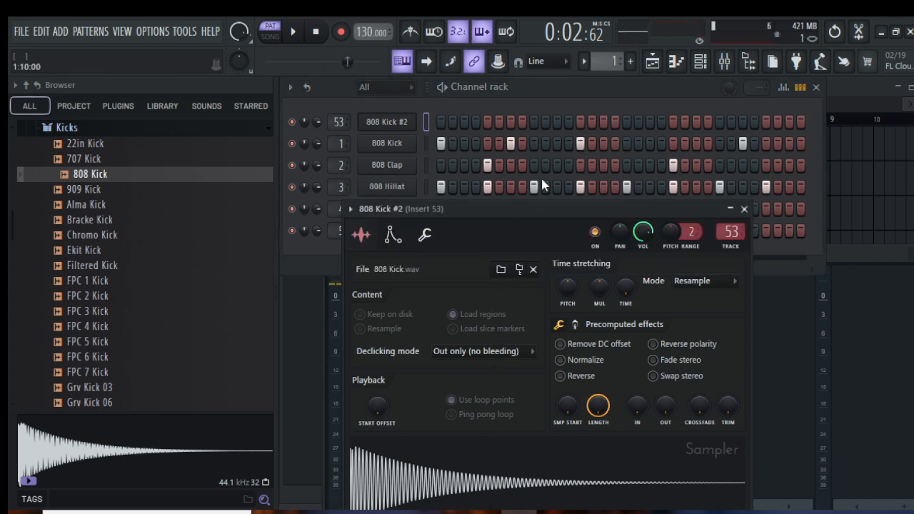
pyautogui.click(544, 102)
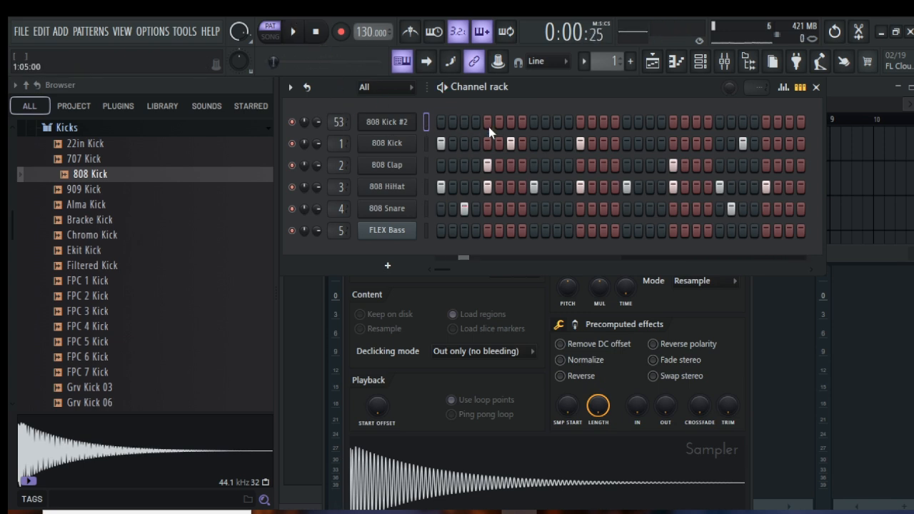
pyautogui.click(452, 480)
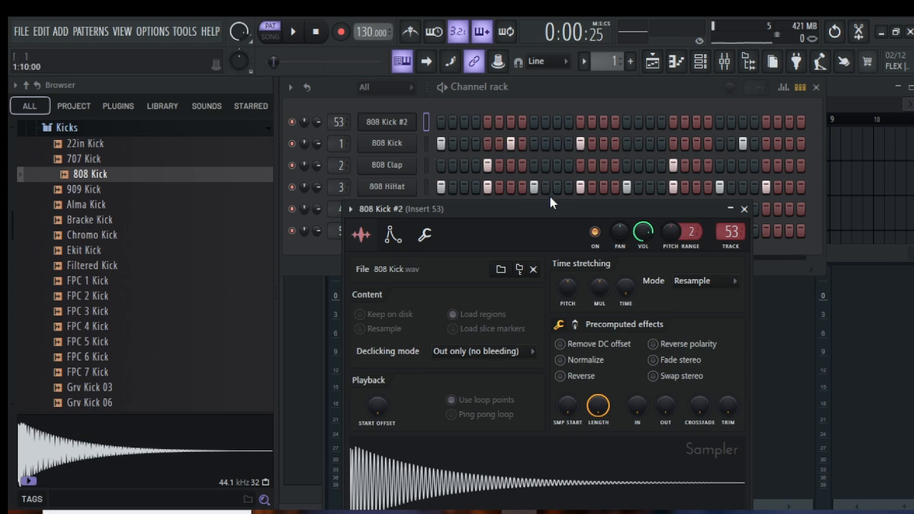
pyautogui.click(547, 490)
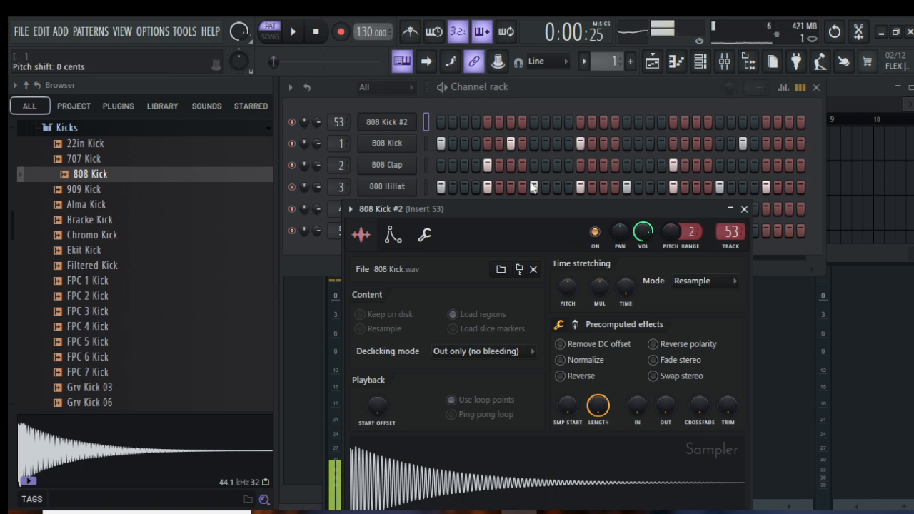
# - Uncover the channel rack, start pattern playback, and place 808 Kick #2 hits on steps 1, 7, 13, 21 and 27
pyautogui.moveTo(564, 208); pyautogui.dragTo(609, 285)
pyautogui.press('space')
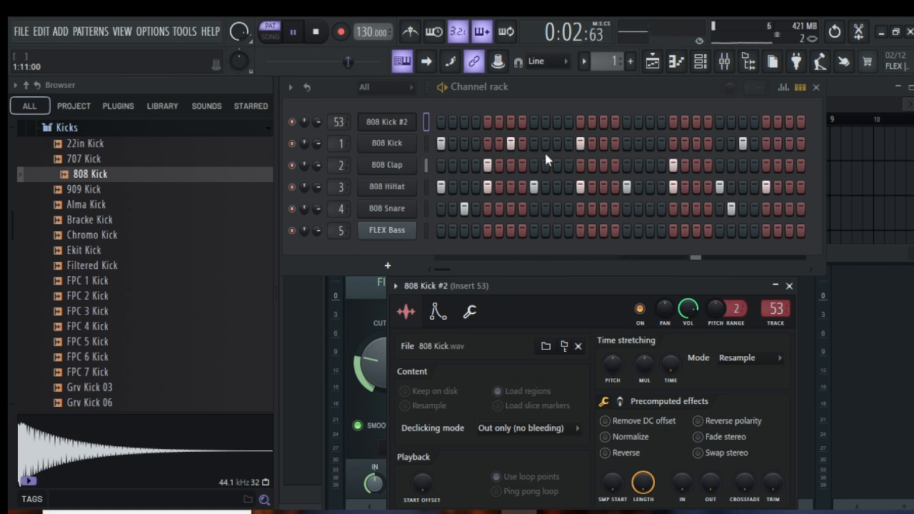
pyautogui.click(534, 122)
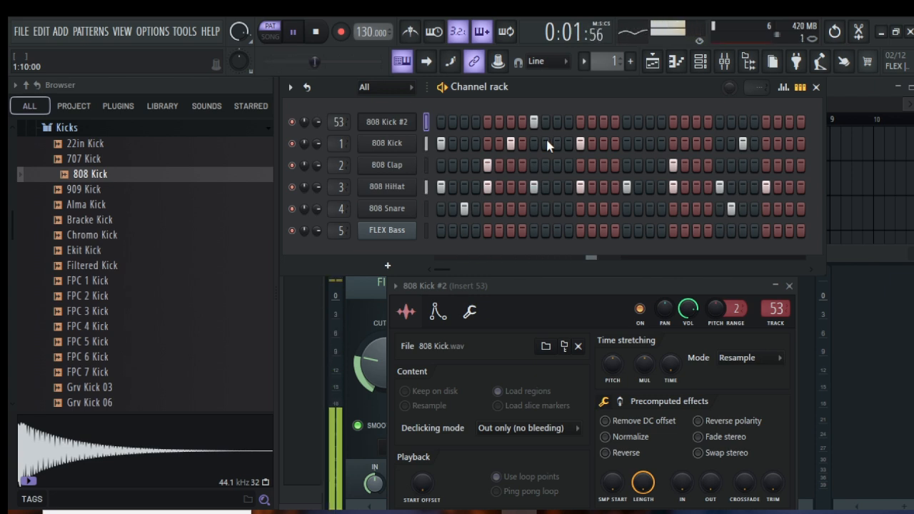
pyautogui.click(533, 121)
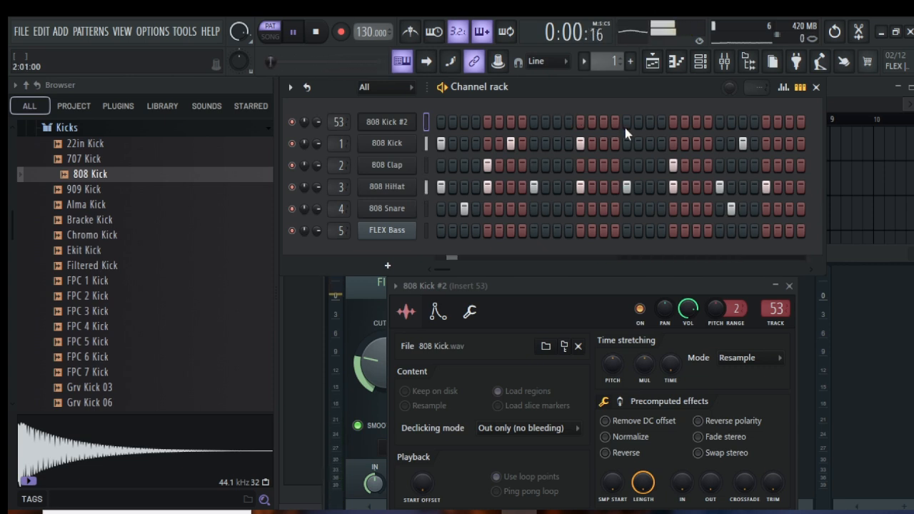
pyautogui.click(674, 121)
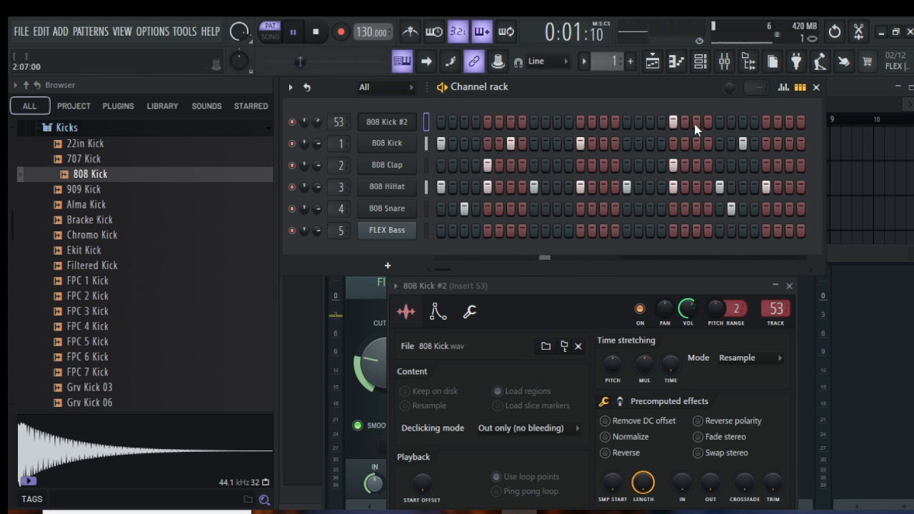
pyautogui.click(441, 122)
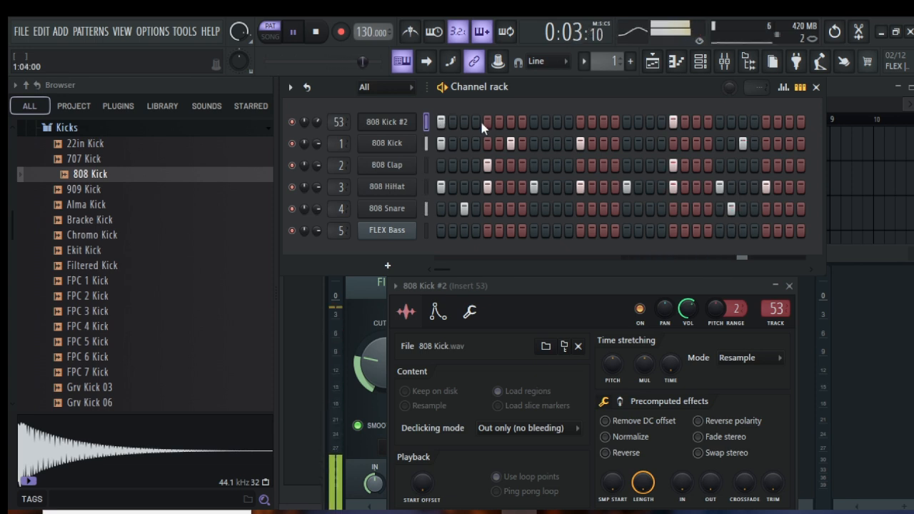
pyautogui.click(511, 121)
pyautogui.click(580, 121)
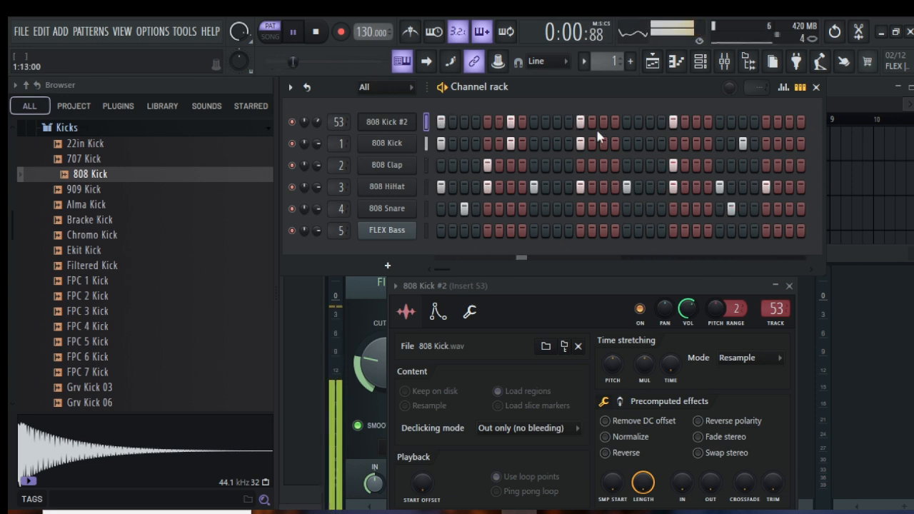
pyautogui.click(743, 122)
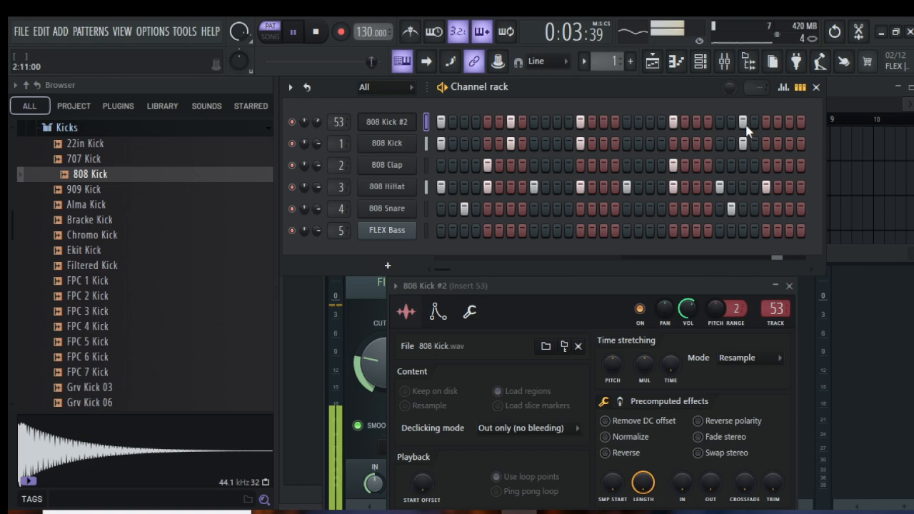
# - Lower the 808 Kick #2 channel volume to 43% during playback, and stop the pattern
pyautogui.moveTo(318, 122); pyautogui.dragTo(319, 143)
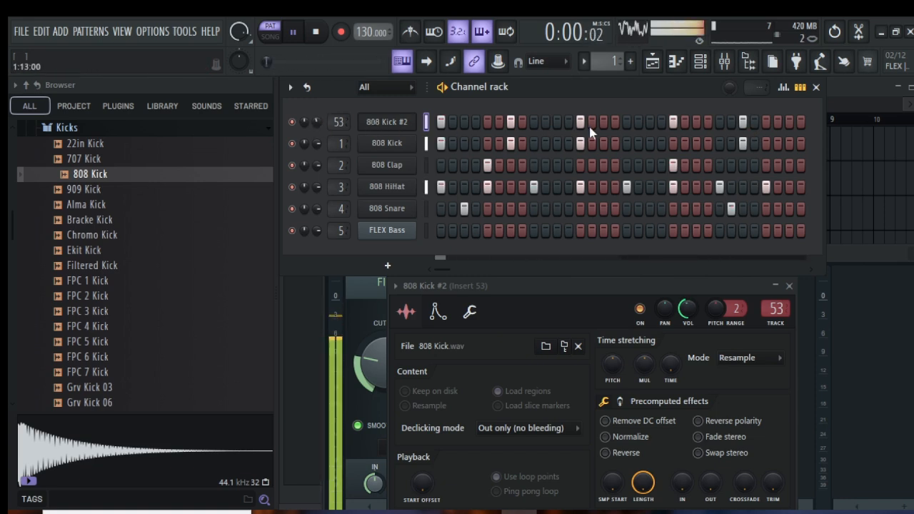
pyautogui.moveTo(316, 120); pyautogui.dragTo(317, 122)
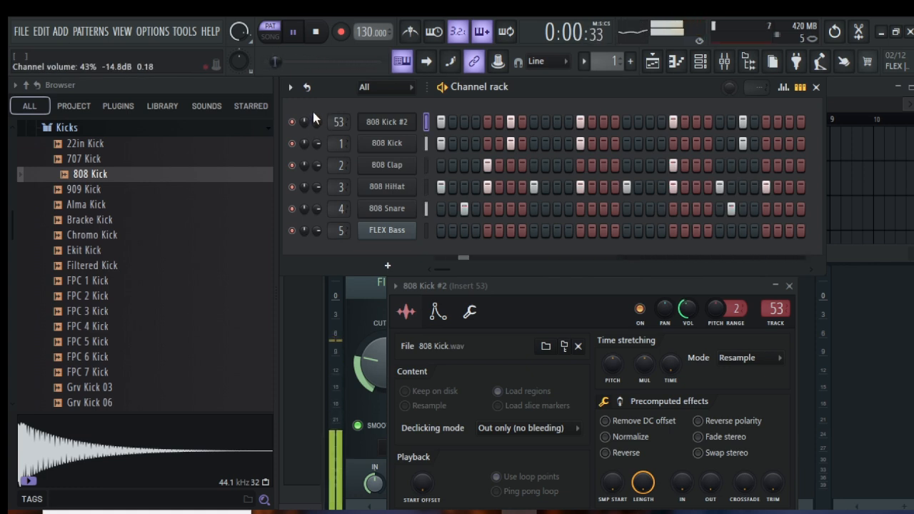
pyautogui.press('space')
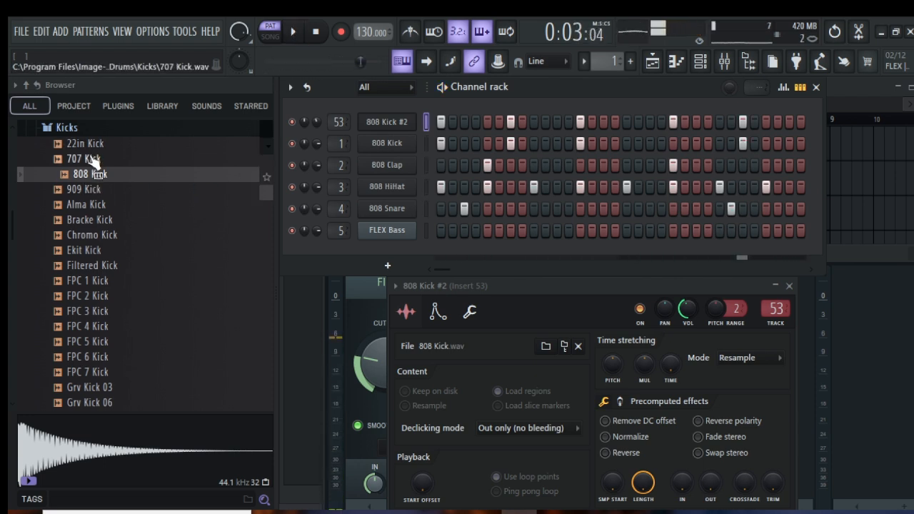
# - Collapse the Kicks folder in the browser and duplicate the Pattern 1 clip end to end on playlist Track 1 through bar 12
pyautogui.scroll(2, 92, 160)
pyautogui.click(93, 217)
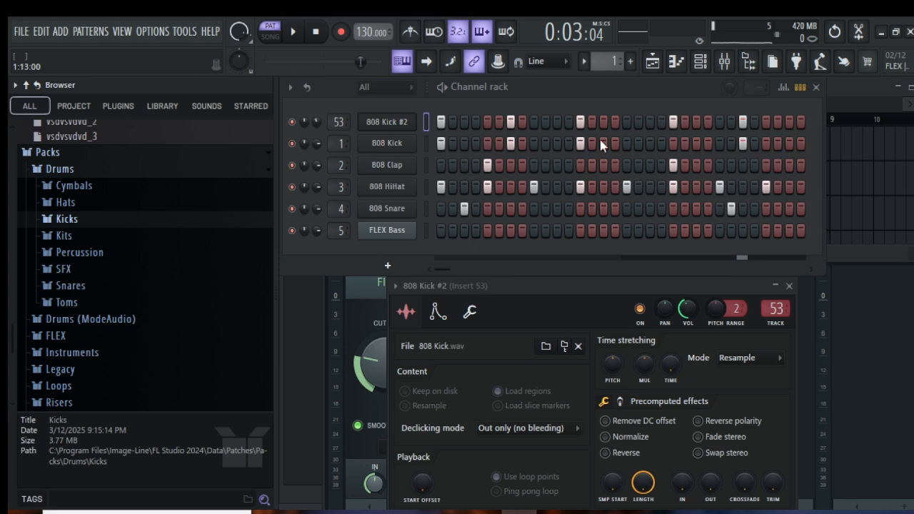
pyautogui.click(846, 89)
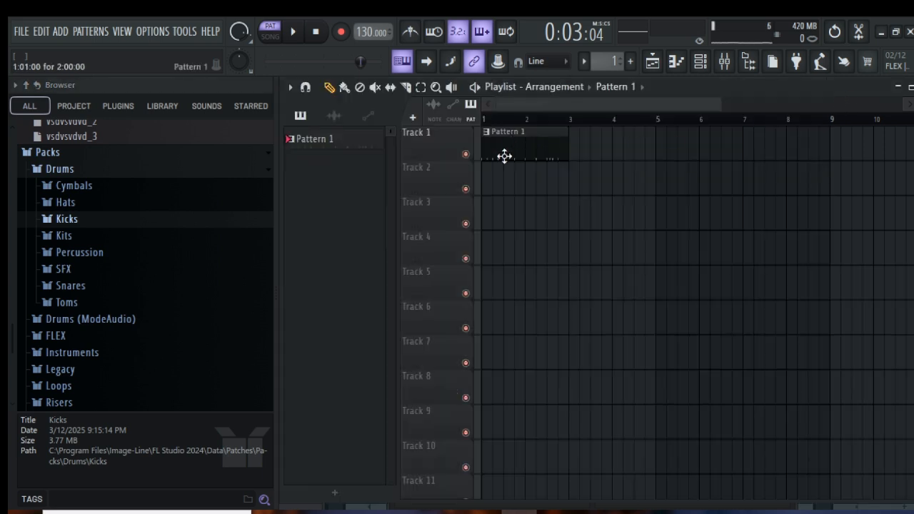
pyautogui.click(532, 155)
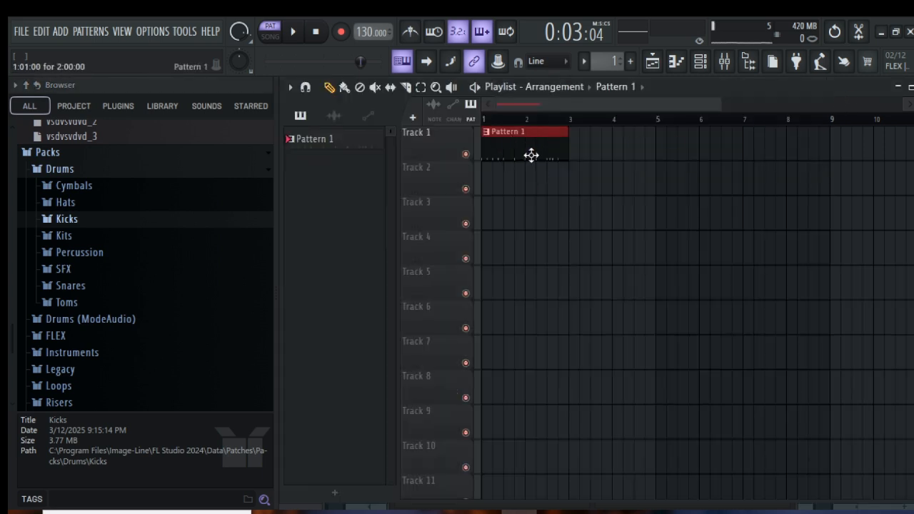
pyautogui.hotkey('ctrl', 'b')
pyautogui.hotkey('ctrl', 'b')
pyautogui.hotkey('ctrl', 'b')
pyautogui.hotkey('ctrl', 'b')
pyautogui.hotkey('ctrl', 'b')
pyautogui.hotkey('ctrl', 'b')
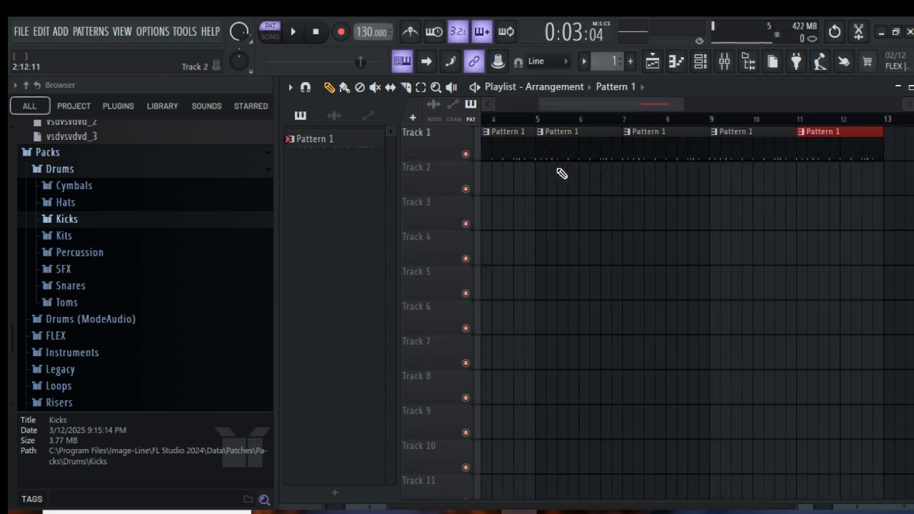
# - Play the arrangement in song mode from bar 1 to hear the repeated Pattern 1 clips, and pause playback
pyautogui.moveTo(622, 105); pyautogui.dragTo(493, 106)
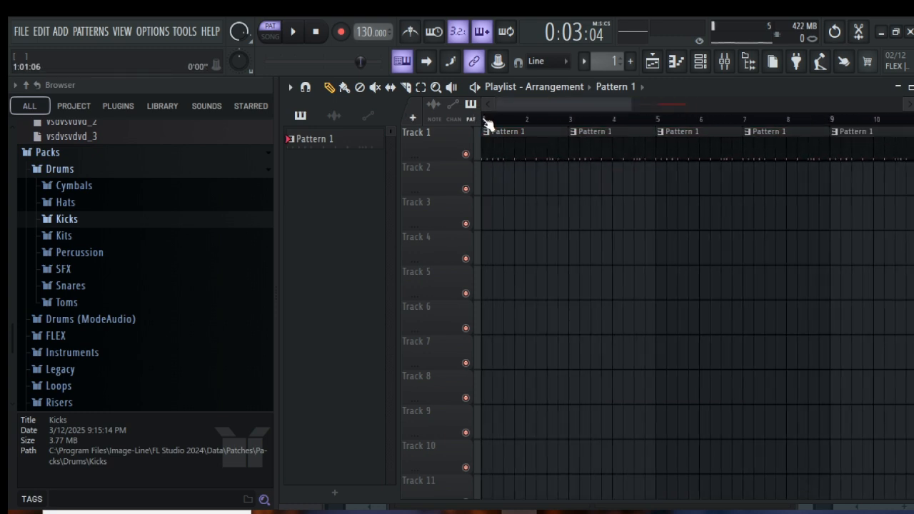
pyautogui.click(485, 118)
pyautogui.click(296, 35)
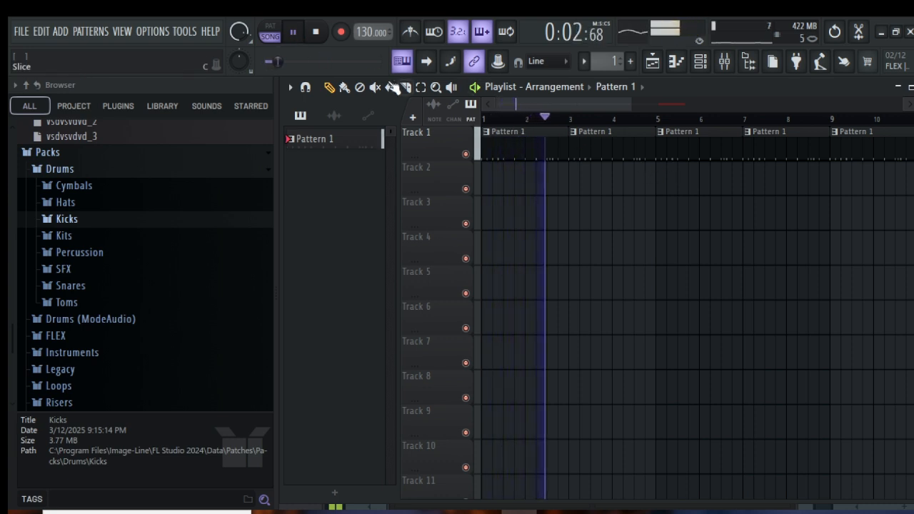
pyautogui.click(294, 33)
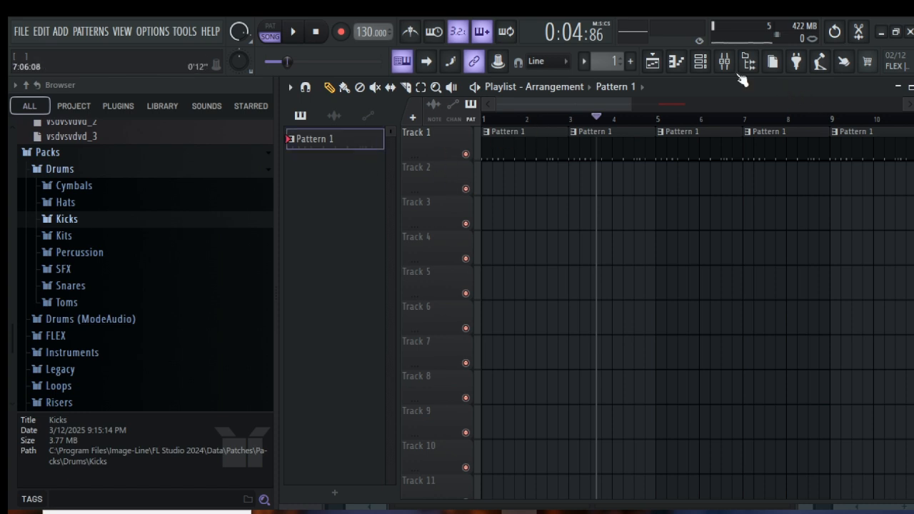
# - Show the channel rack, open the SFX drum folder, and audition Alma Screech SFX, Alma Radio 3 SFX and Electro SFX
pyautogui.click(700, 61)
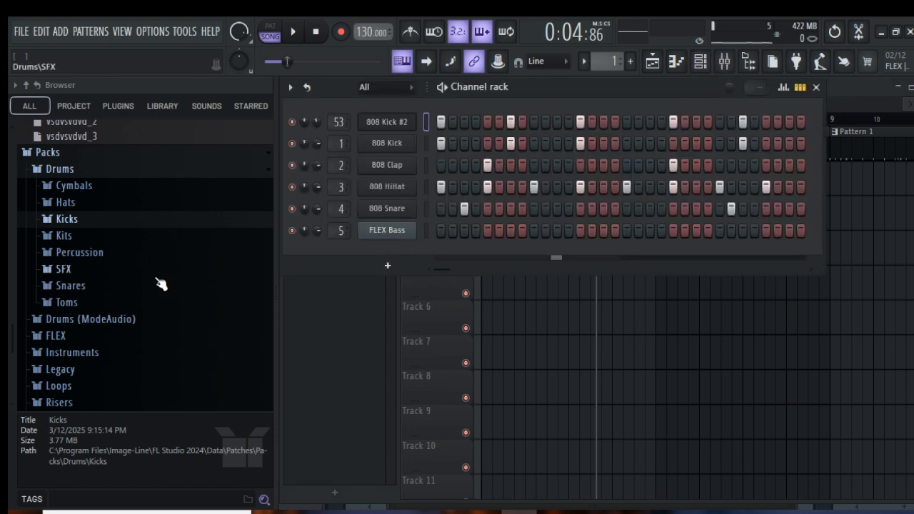
pyautogui.click(78, 270)
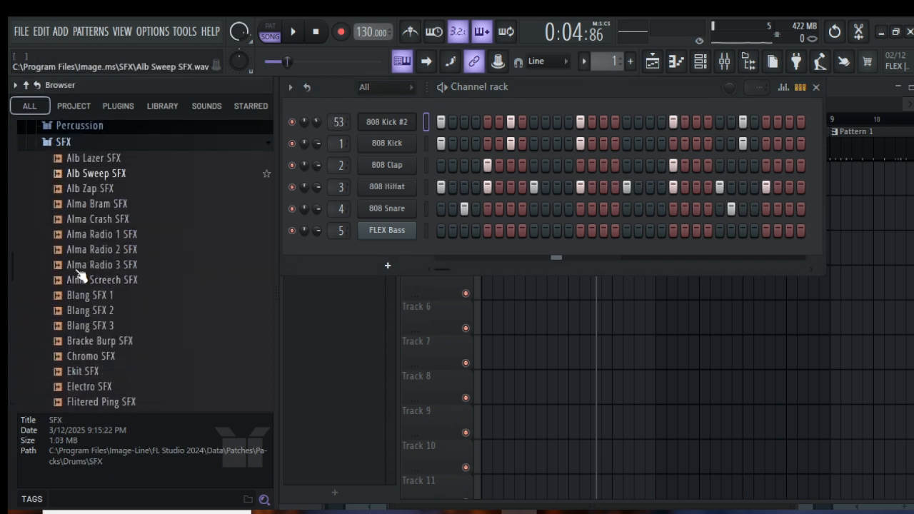
pyautogui.click(111, 282)
pyautogui.click(121, 263)
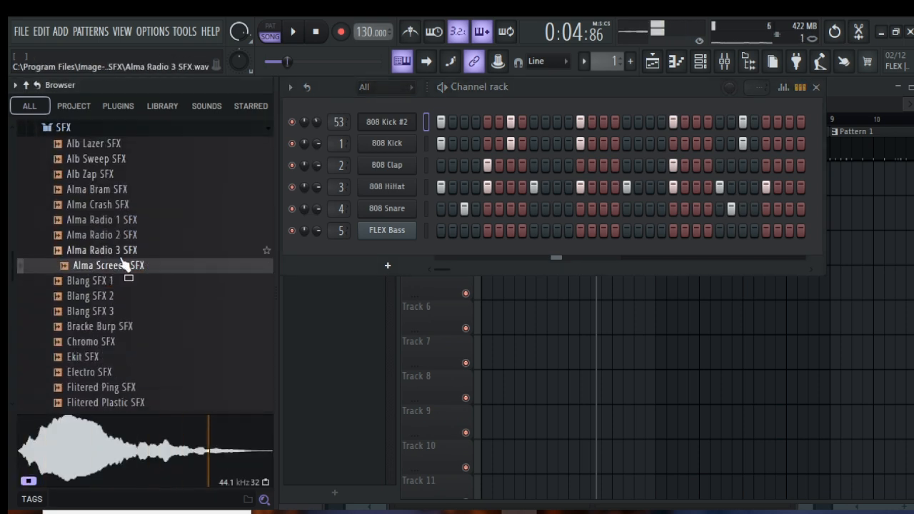
pyautogui.click(111, 372)
pyautogui.scroll(-6, 121, 348)
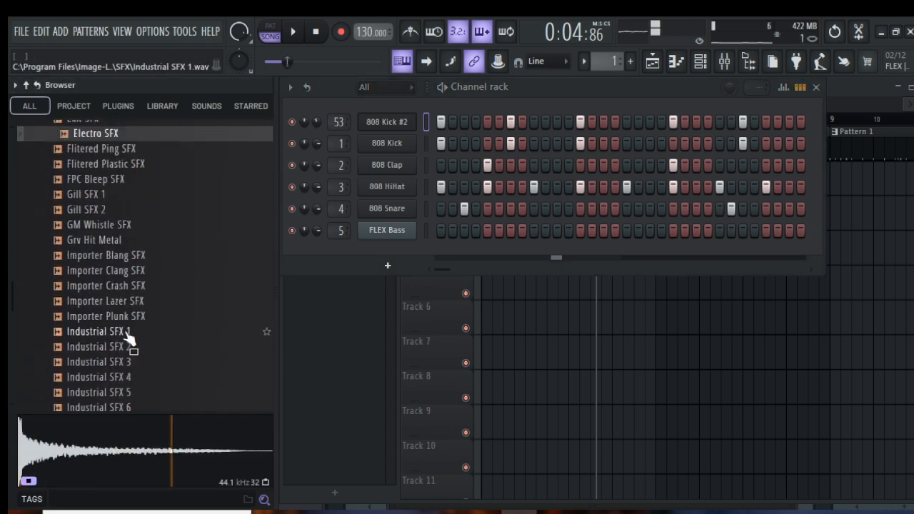
# - Audition more effects further down the SFX folder, including Smigen Tri SFX 1, Stomper Tin SFX and Stomper OhNo SFX
pyautogui.click(125, 296)
pyautogui.scroll(-6, 116, 351)
pyautogui.click(115, 282)
pyautogui.scroll(-4, 123, 313)
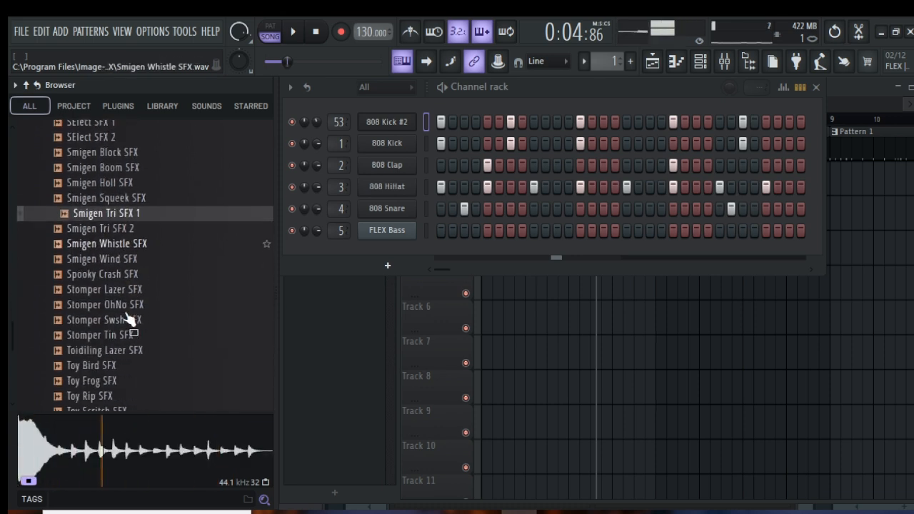
pyautogui.click(112, 267)
pyautogui.click(113, 330)
pyautogui.click(115, 356)
pyautogui.click(130, 221)
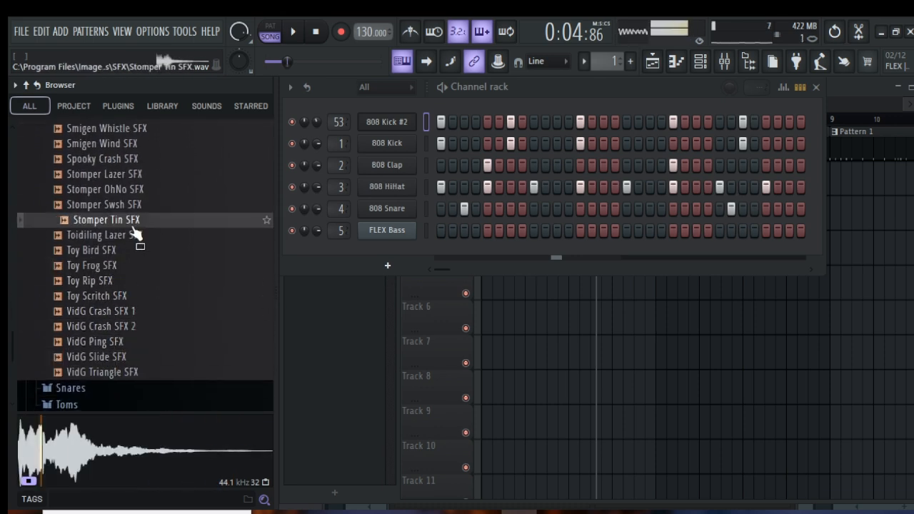
pyautogui.click(139, 190)
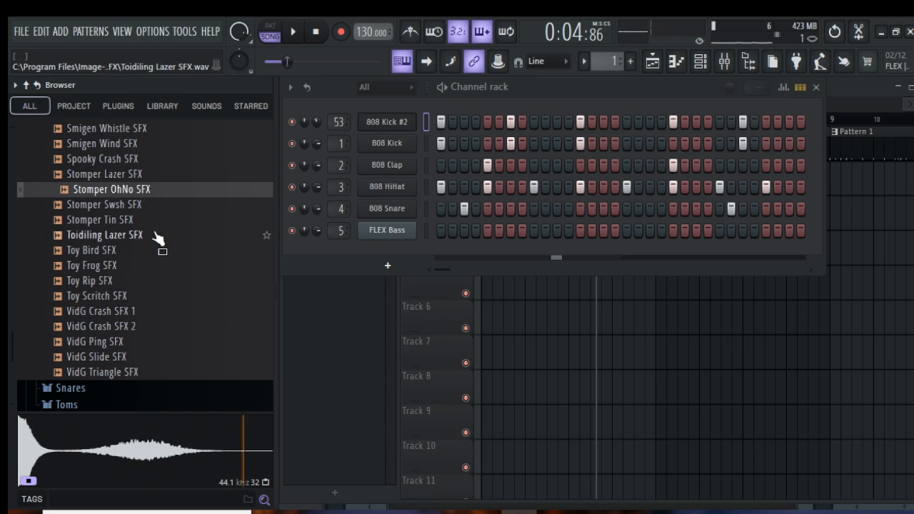
# - Audition samples in the Snares folder and add Grv Snareclap 19 as a new channel below FLEX Bass
pyautogui.scroll(-3, 155, 241)
pyautogui.click(101, 300)
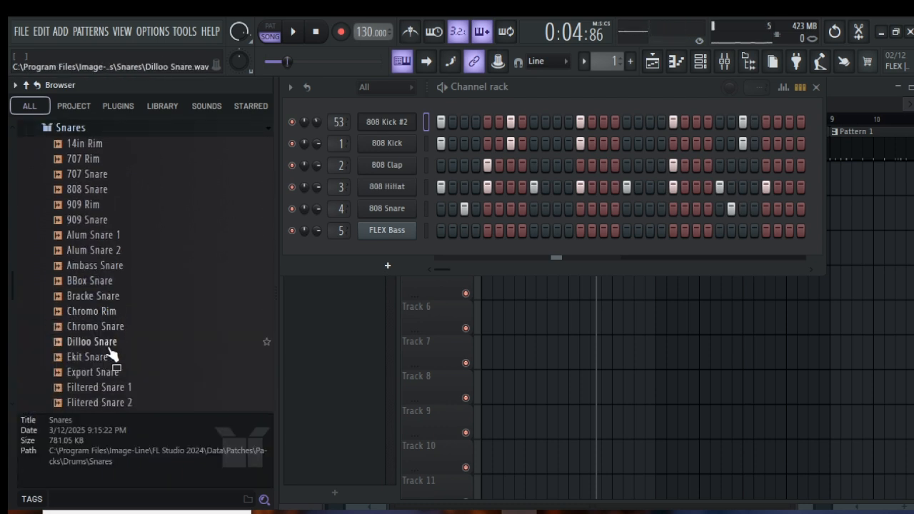
pyautogui.click(117, 313)
pyautogui.click(107, 327)
pyautogui.click(107, 387)
pyautogui.scroll(-6, 118, 353)
pyautogui.click(115, 348)
pyautogui.scroll(-12, 118, 336)
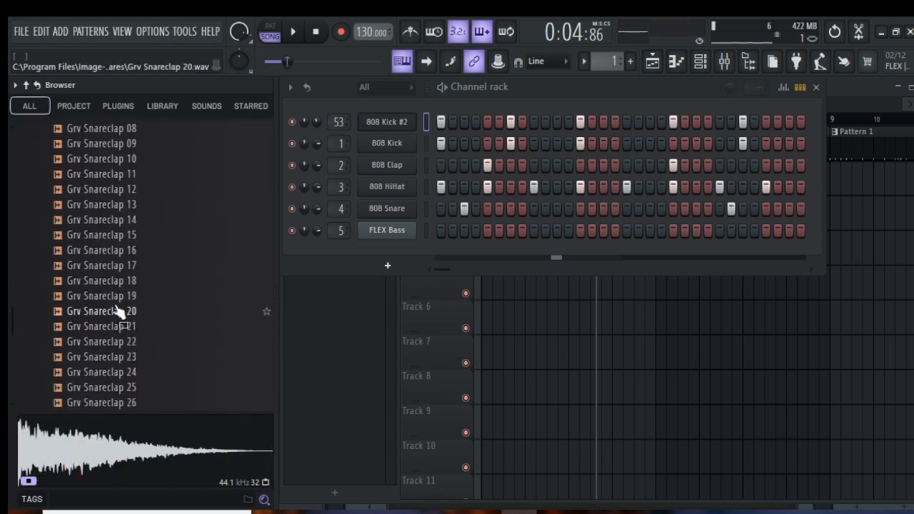
pyautogui.click(116, 297)
pyautogui.moveTo(117, 305); pyautogui.dragTo(377, 257)
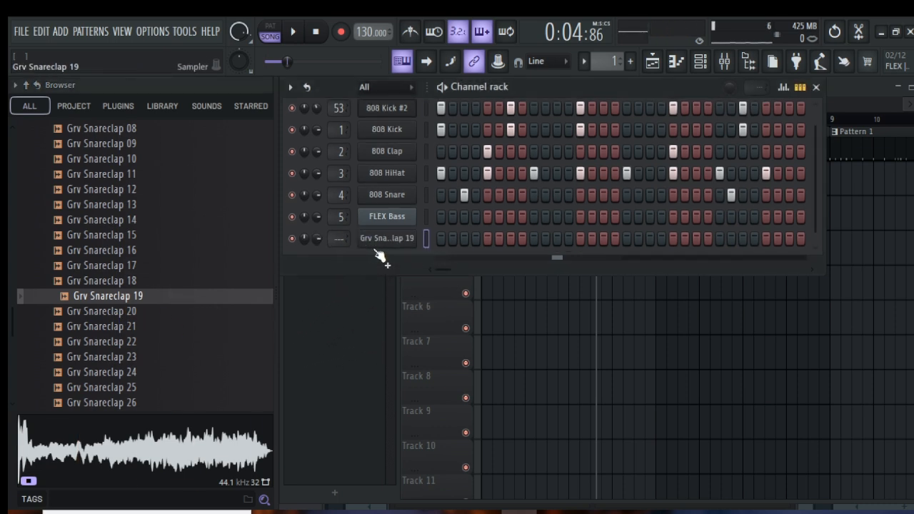
# - Place Grv Snareclap 19 hits on steps 2 and 25, and play the beat in pattern mode
pyautogui.click(455, 242)
pyautogui.press('space')
pyautogui.press('space')
pyautogui.click(277, 34)
pyautogui.press('space')
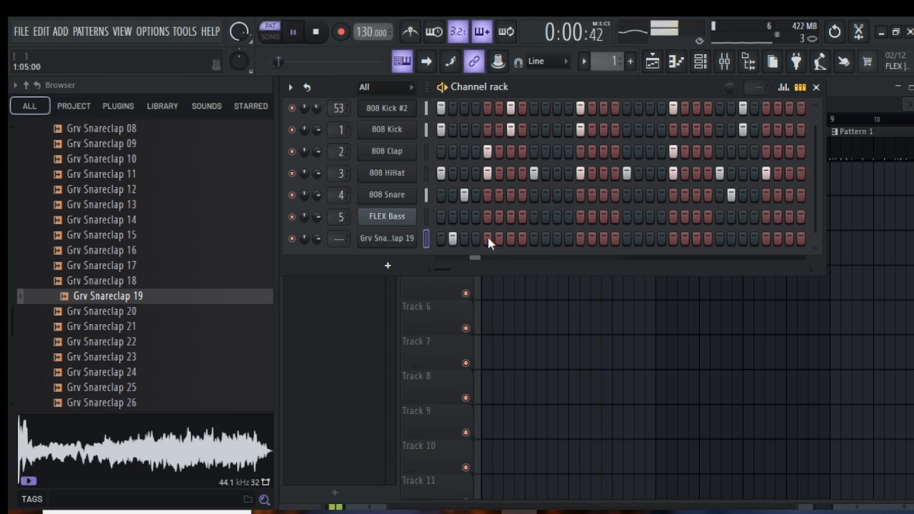
pyautogui.click(719, 239)
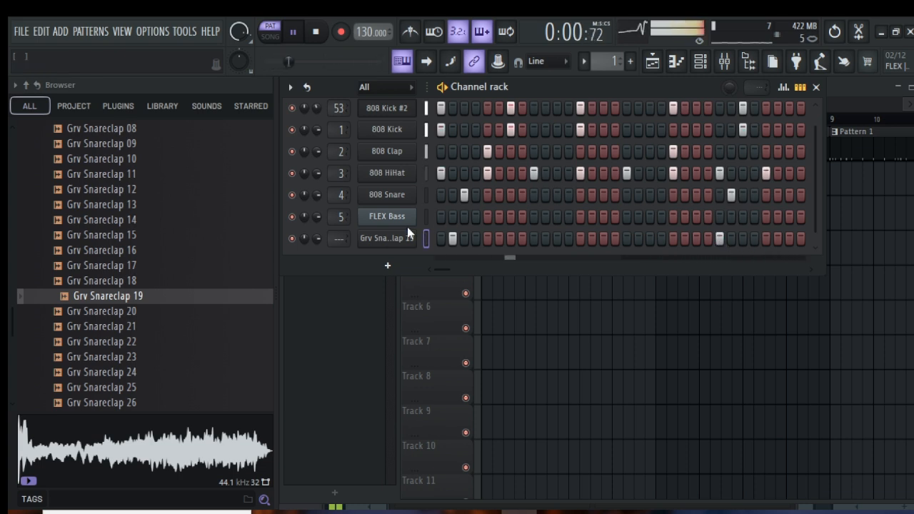
# - Lower the Grv Snareclap 19 channel volume to 41% during pattern playback
pyautogui.moveTo(303, 239); pyautogui.dragTo(304, 250)
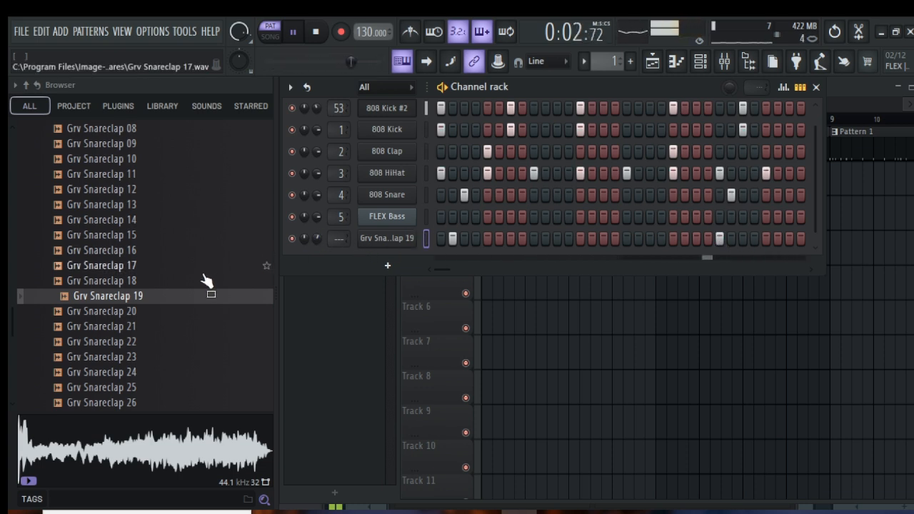
pyautogui.press('space')
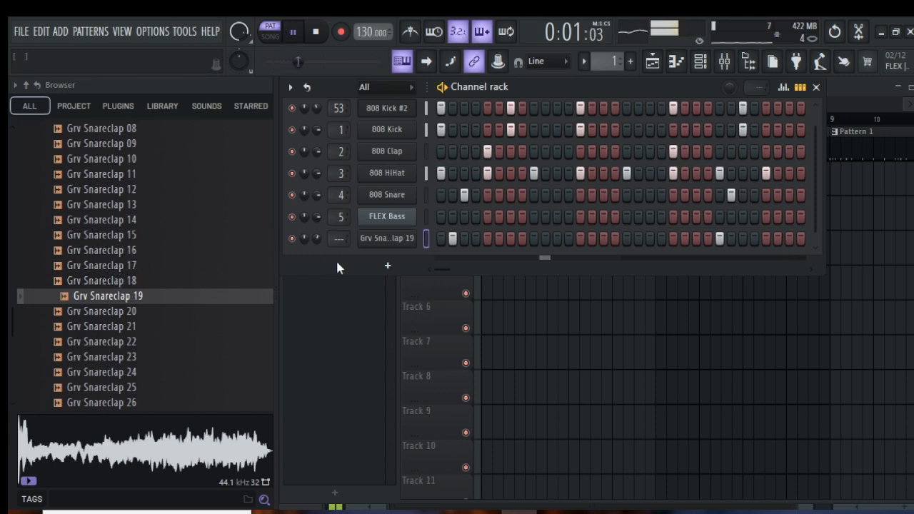
pyautogui.moveTo(316, 238); pyautogui.dragTo(316, 247)
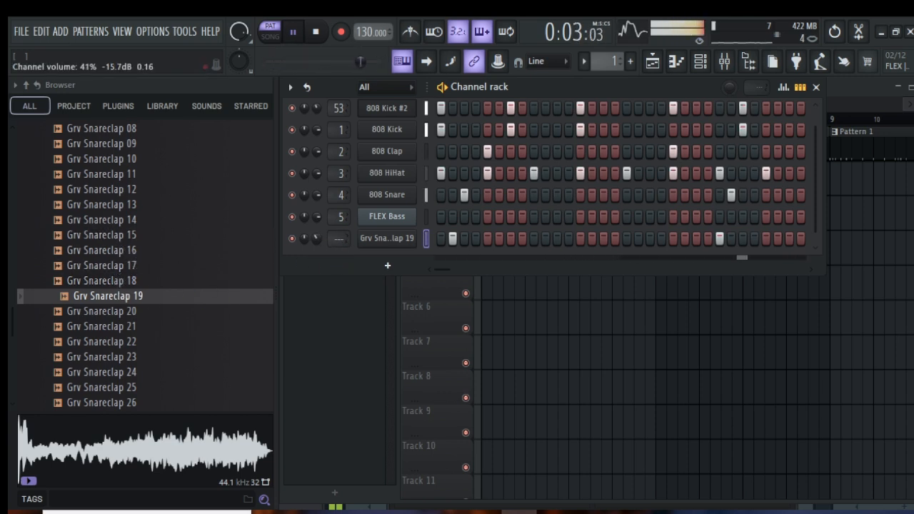
# - Audition FPC and other snares during playback, and add Dilloo Snare as a new channel below Grv Snareclap 19
pyautogui.click(102, 237)
pyautogui.scroll(6, 134, 257)
pyautogui.click(122, 235)
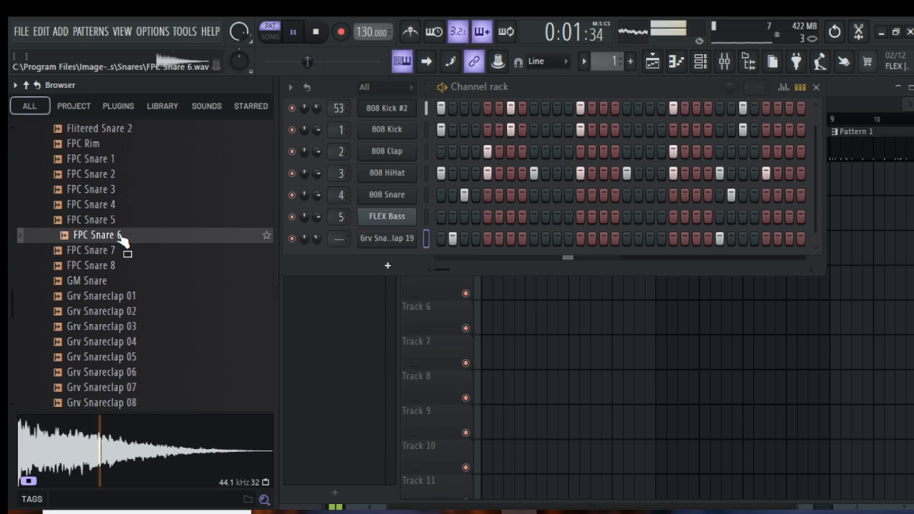
pyautogui.click(128, 219)
pyautogui.click(130, 190)
pyautogui.click(130, 161)
pyautogui.scroll(4, 134, 209)
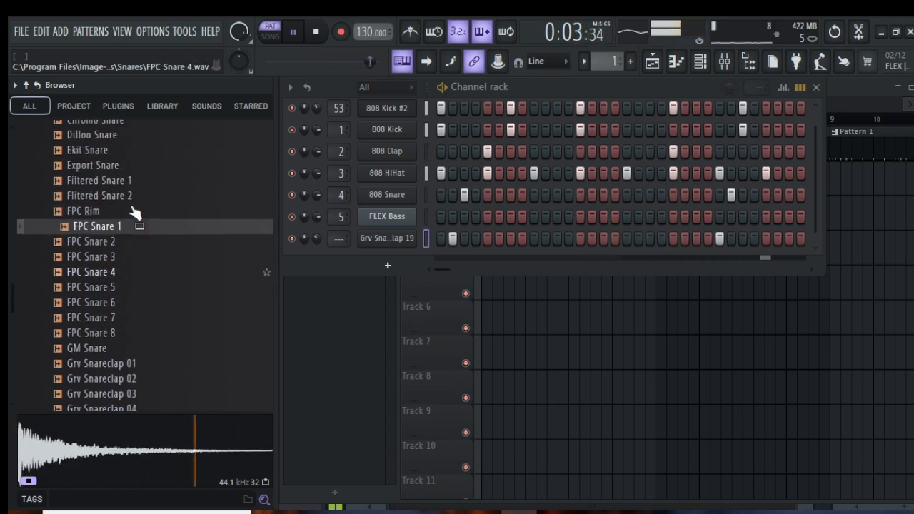
pyautogui.click(130, 250)
pyautogui.scroll(4, 129, 215)
pyautogui.scroll(-4, 143, 286)
pyautogui.moveTo(131, 253); pyautogui.dragTo(394, 264)
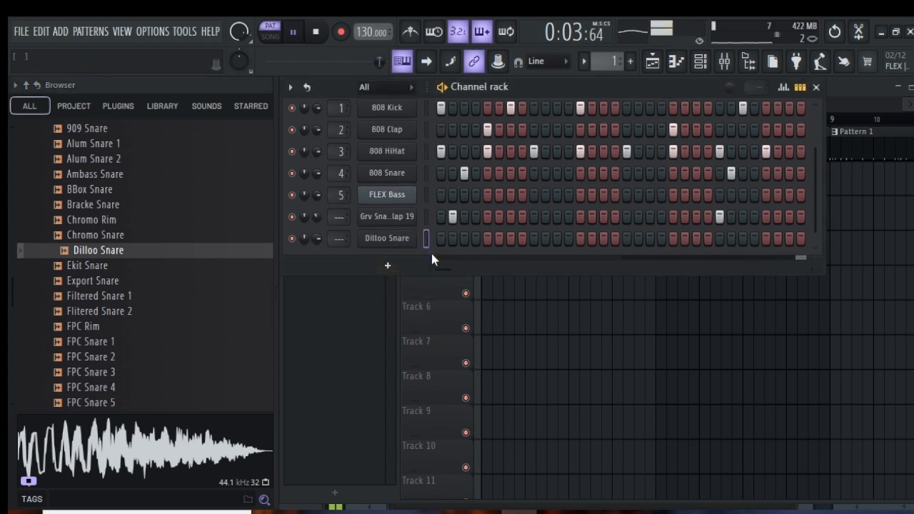
# - Lower the Dilloo Snare channel volume to about 49% and place its hits on steps 1 and 26
pyautogui.moveTo(316, 238); pyautogui.dragTo(316, 255)
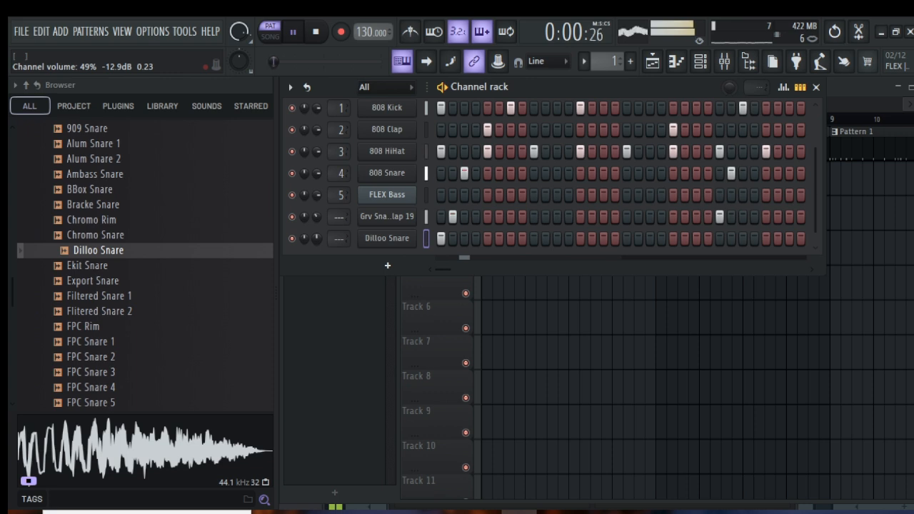
pyautogui.click(709, 238)
pyautogui.click(731, 238)
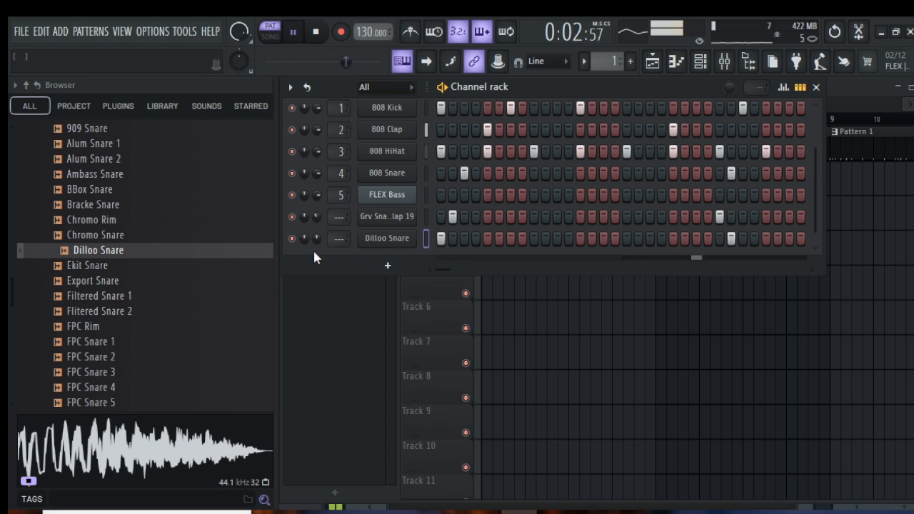
# - Insert BBox Snare as a channel below 808 Snare, place its hits on steps 3 and 21, and stop playback
pyautogui.click(117, 192)
pyautogui.moveTo(118, 192); pyautogui.dragTo(393, 194)
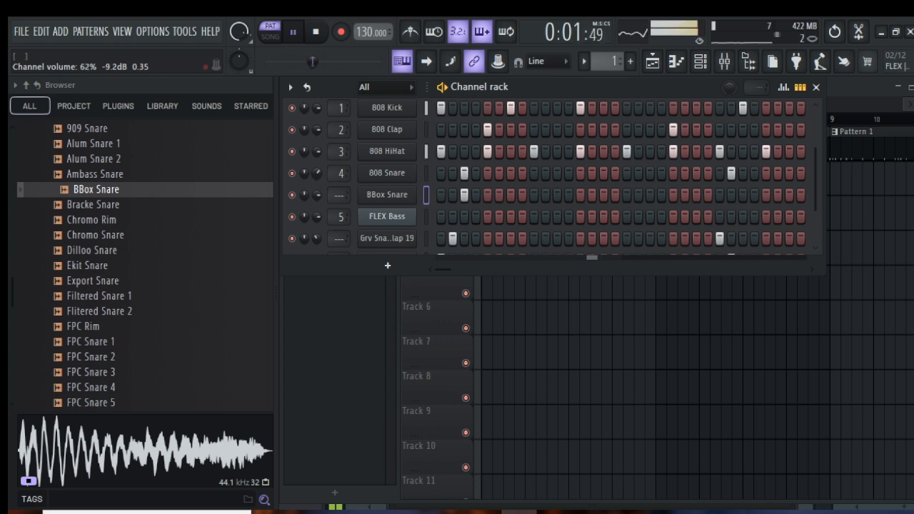
pyautogui.click(673, 195)
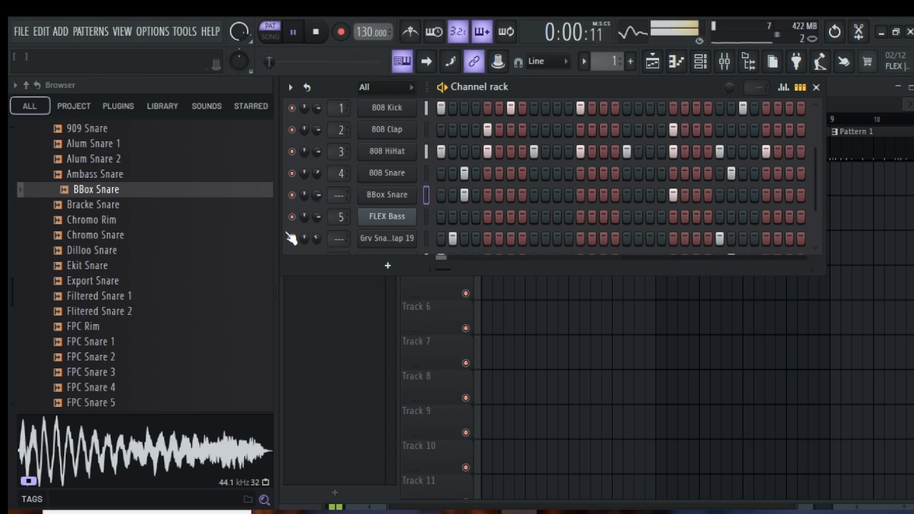
pyautogui.scroll(3, 128, 230)
pyautogui.click(293, 31)
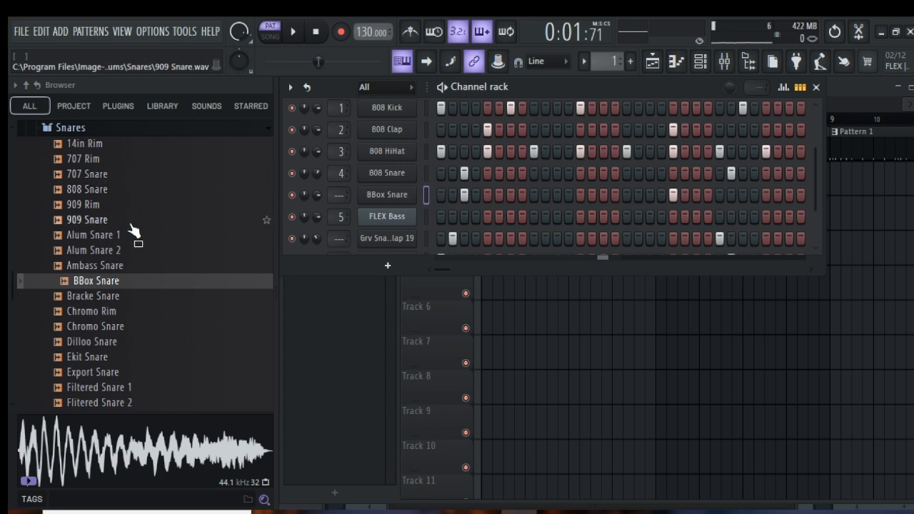
# - Open the Hats folder, audition Ekit hat samples, and insert Ekit 4 Hat as a channel below 808 HiHat
pyautogui.scroll(3, 138, 223)
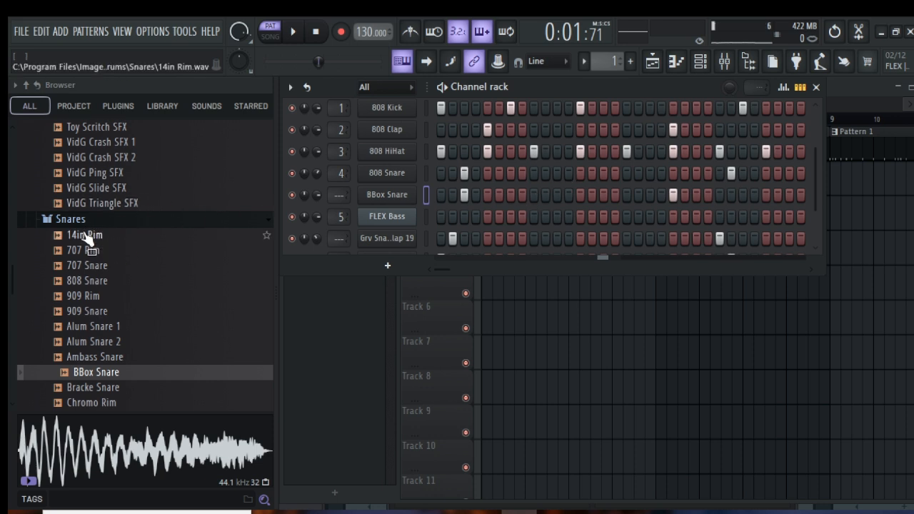
pyautogui.scroll(20, 103, 282)
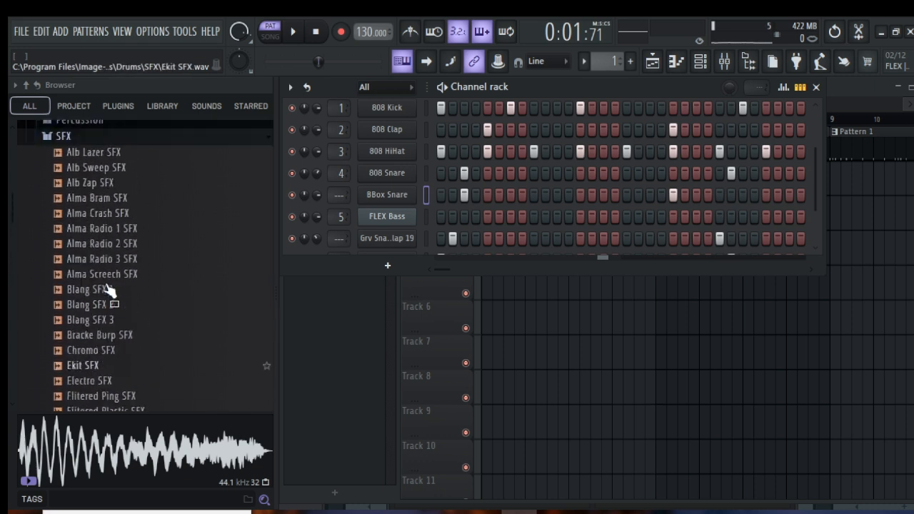
pyautogui.scroll(8, 111, 296)
pyautogui.scroll(-3, 85, 303)
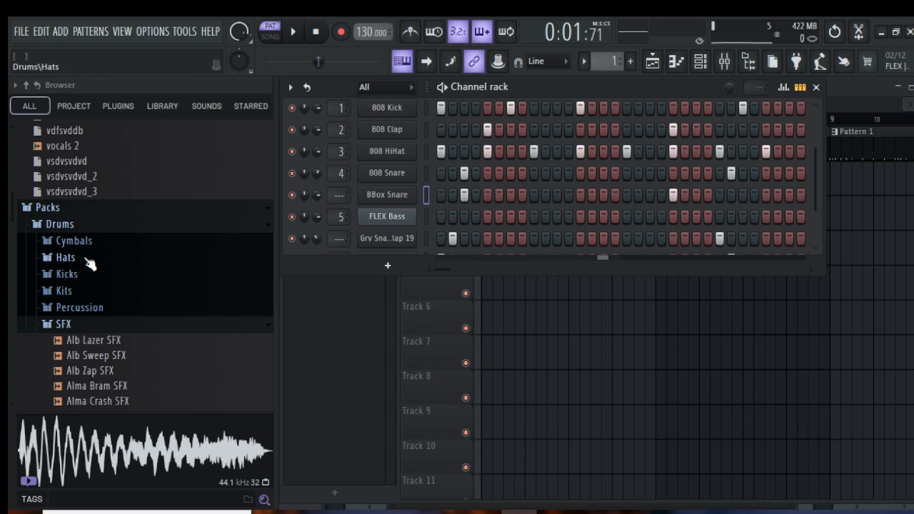
pyautogui.click(87, 260)
pyautogui.scroll(-4, 132, 336)
pyautogui.click(118, 312)
pyautogui.click(115, 341)
pyautogui.click(93, 312)
pyautogui.moveTo(100, 315); pyautogui.dragTo(383, 172)
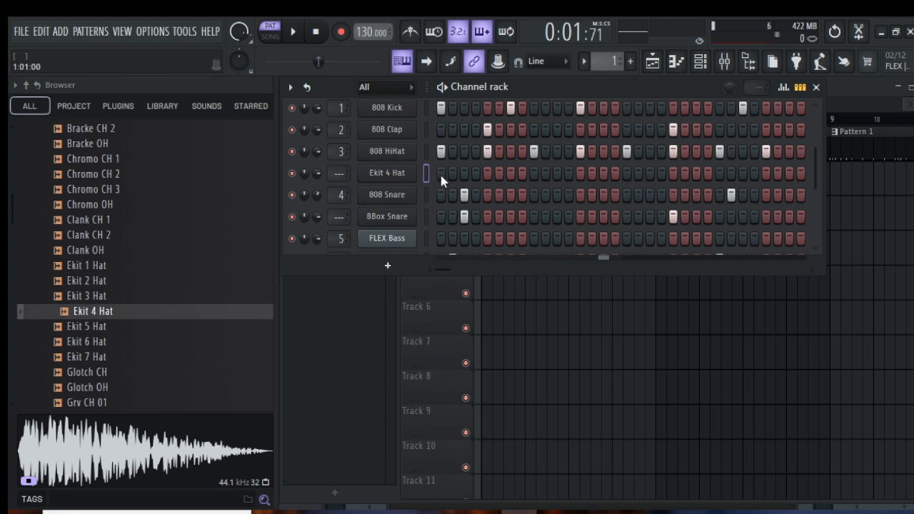
# - Place Ekit 4 Hat hits on steps 1, 9, 17 and 25, and start pattern playback
pyautogui.click(627, 175)
pyautogui.click(719, 174)
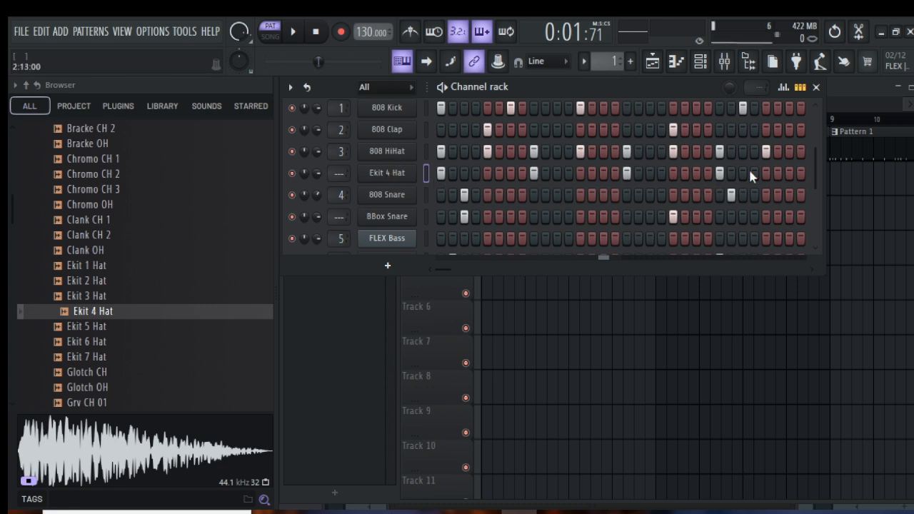
pyautogui.click(300, 32)
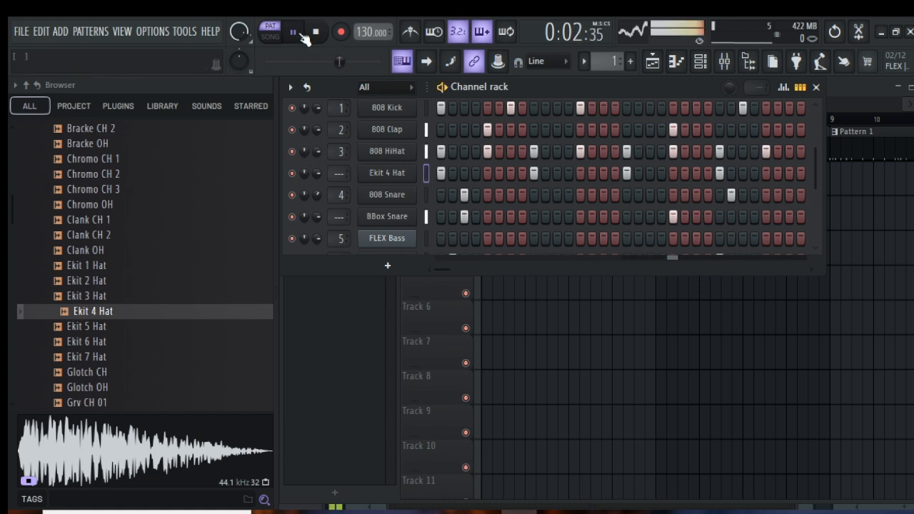
# - Lower the Ekit 4 Hat channel volume to 68% and add hits on steps 3, 7, 11, 15, 19, 23 and 31
pyautogui.moveTo(317, 173); pyautogui.dragTo(317, 187)
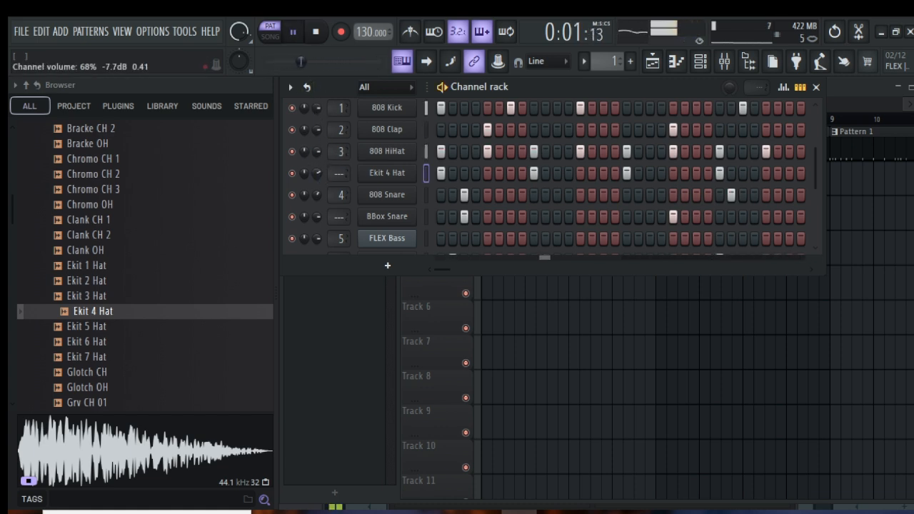
pyautogui.click(464, 173)
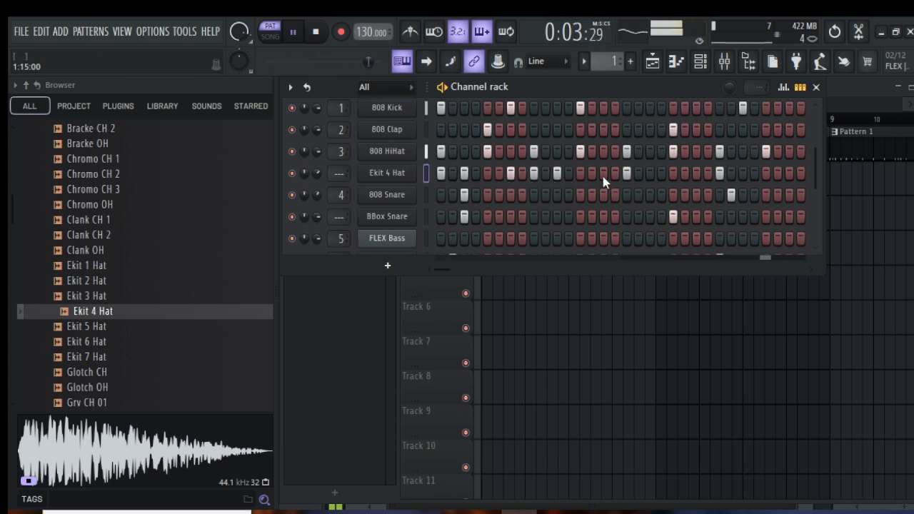
pyautogui.click(650, 173)
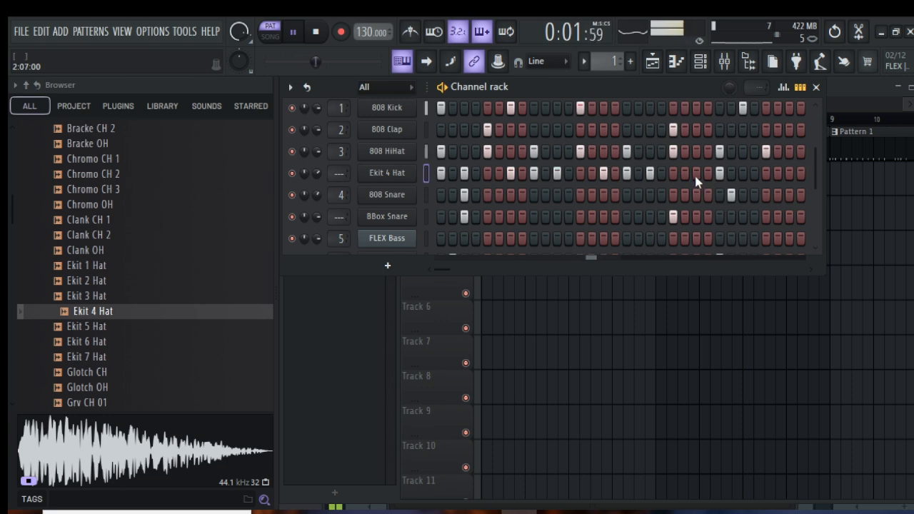
pyautogui.click(784, 176)
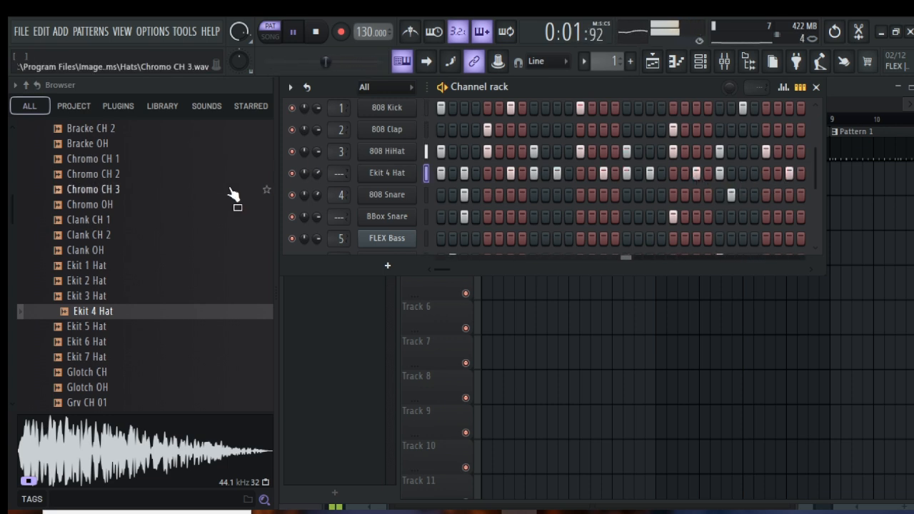
# - Insert 808 CH from the Hats folder as a channel below Ekit 4 Hat and place hits on steps 4, 30 and 32
pyautogui.scroll(10, 122, 257)
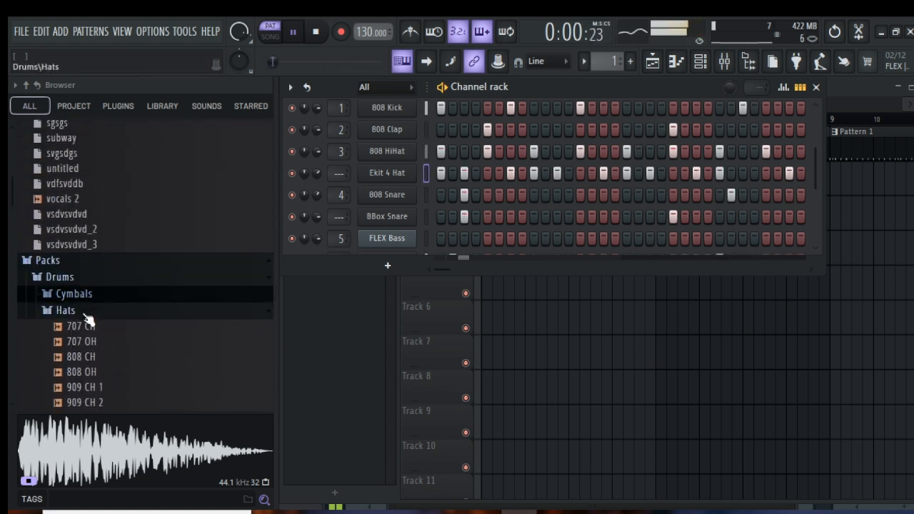
pyautogui.click(84, 357)
pyautogui.moveTo(89, 359); pyautogui.dragTo(421, 189)
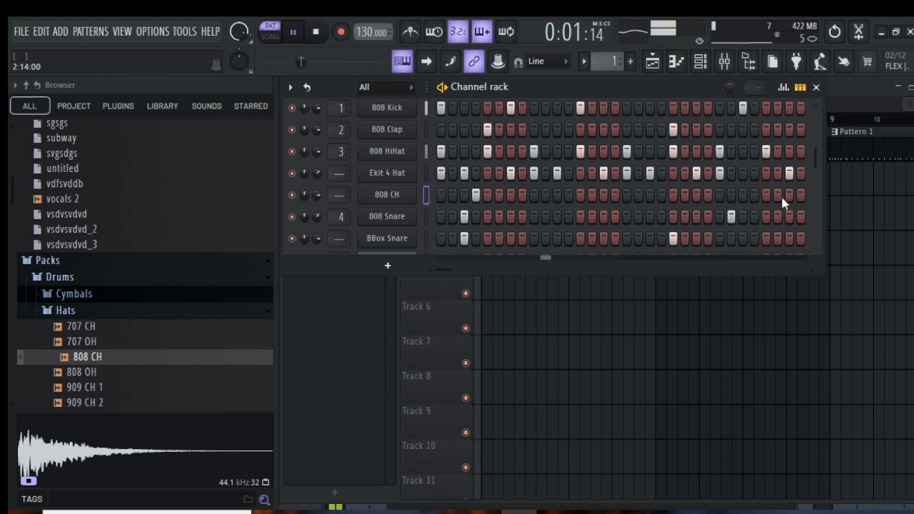
pyautogui.click(801, 194)
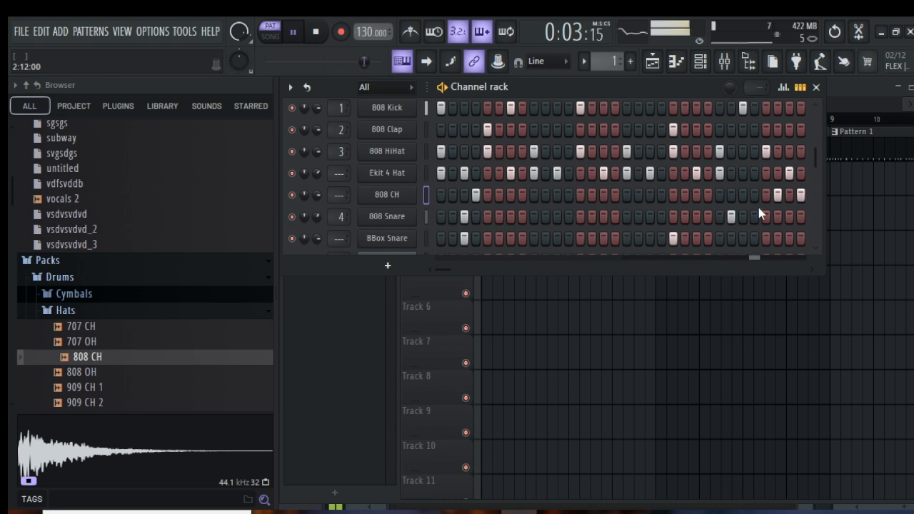
# - Open the Cymbals folder, audition crash and ride samples, and insert Linn Crash as a channel below 808 Snare
pyautogui.click(63, 310)
pyautogui.click(129, 294)
pyautogui.click(102, 313)
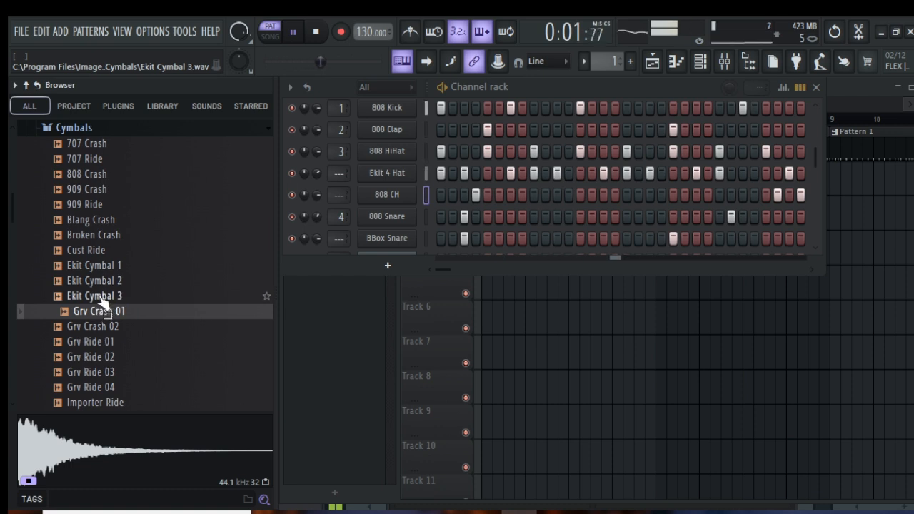
pyautogui.click(108, 372)
pyautogui.scroll(-6, 118, 300)
pyautogui.scroll(4, 110, 236)
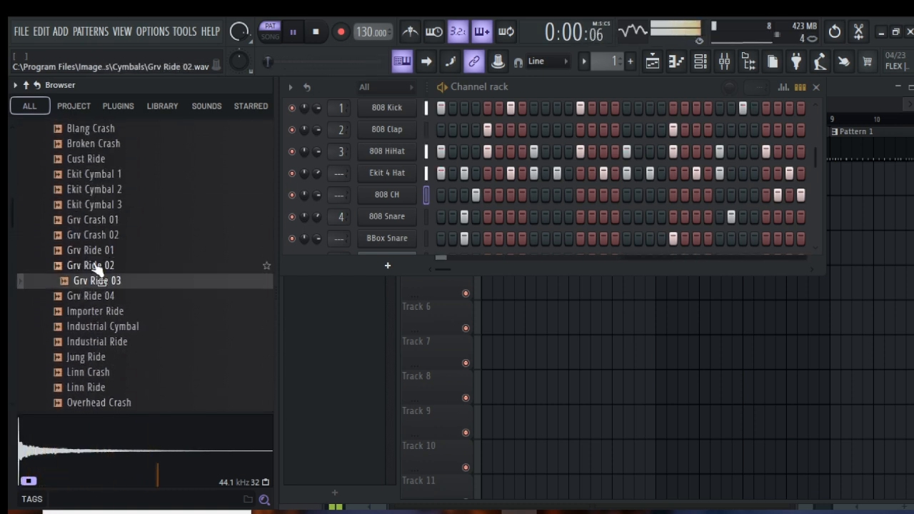
pyautogui.click(96, 267)
pyautogui.click(99, 296)
pyautogui.click(98, 341)
pyautogui.click(108, 372)
pyautogui.scroll(-4, 92, 300)
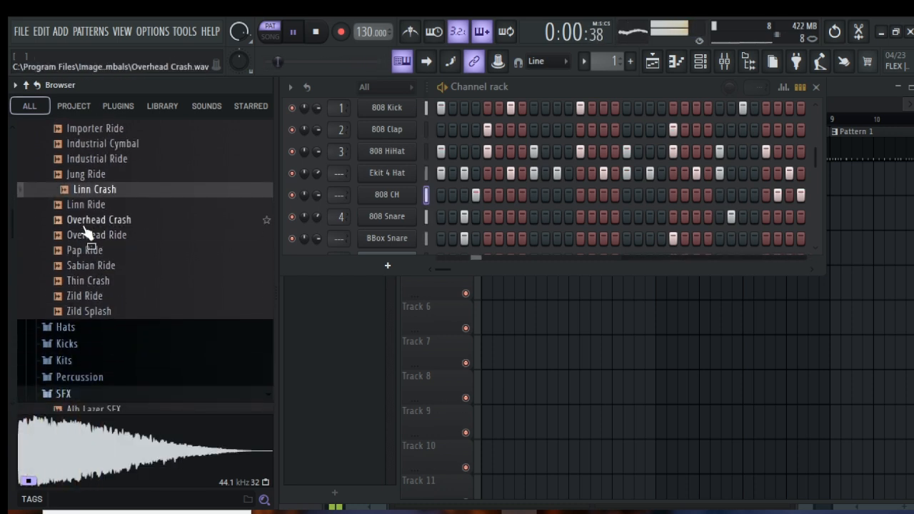
pyautogui.moveTo(111, 194); pyautogui.dragTo(401, 239)
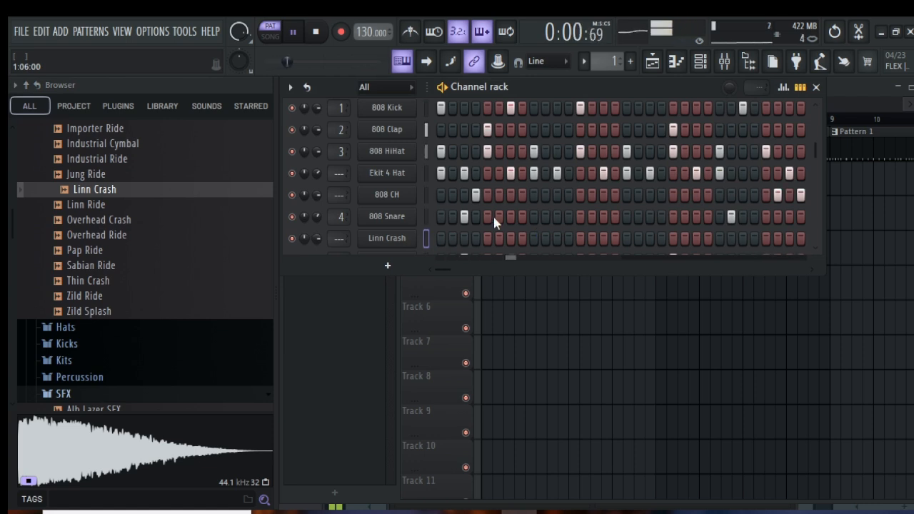
# - Lower the Linn Crash channel volume to 16% while trying a hit on step 5, then remove the hit and pause playback
pyautogui.scroll(-1, 480, 215)
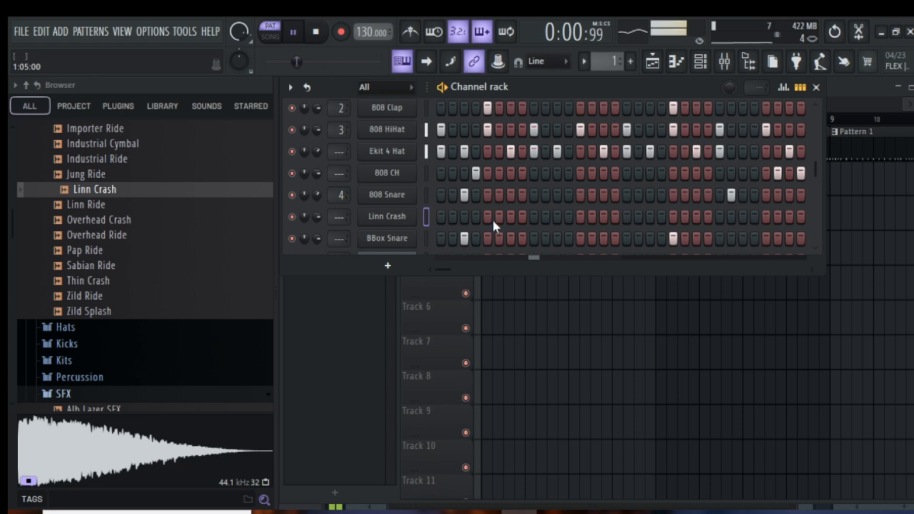
pyautogui.scroll(-1, 492, 217)
pyautogui.scroll(-1, 492, 216)
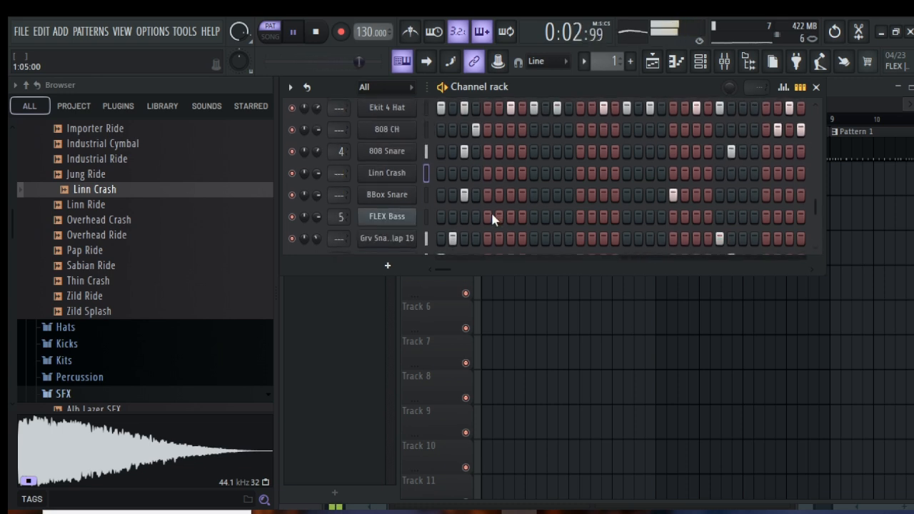
pyautogui.click(489, 174)
pyautogui.moveTo(317, 174); pyautogui.dragTo(317, 216)
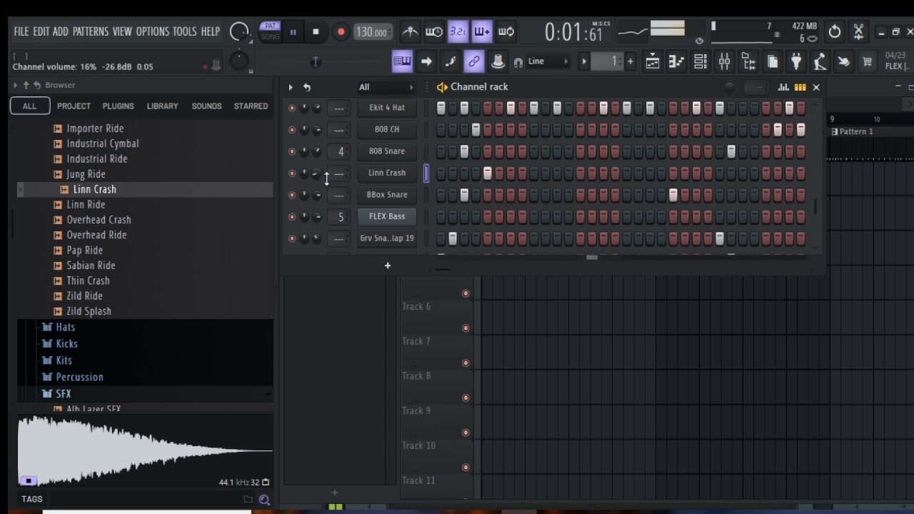
pyautogui.click(488, 173)
pyautogui.click(293, 31)
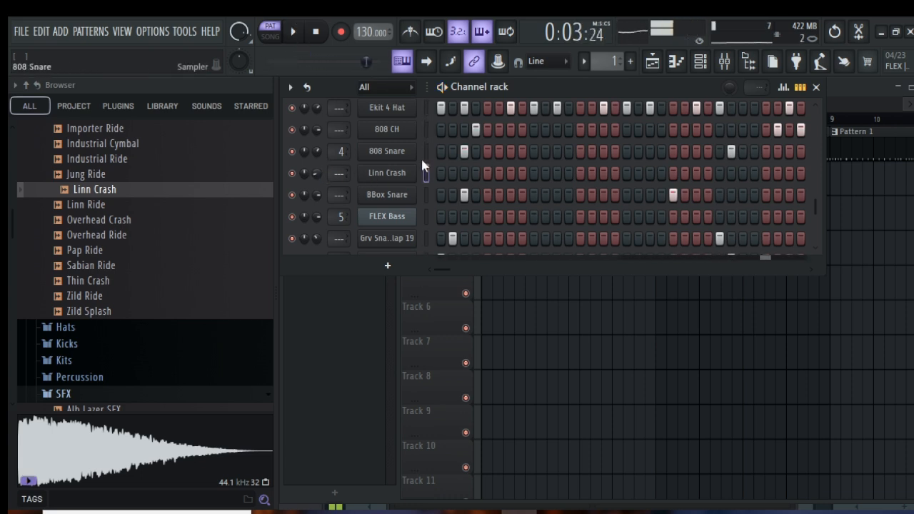
# - Enlarge the channel rack to review all channels from 808 Kick #2 to Dilloo Snare, and return to the playlist
pyautogui.scroll(1, 380, 143)
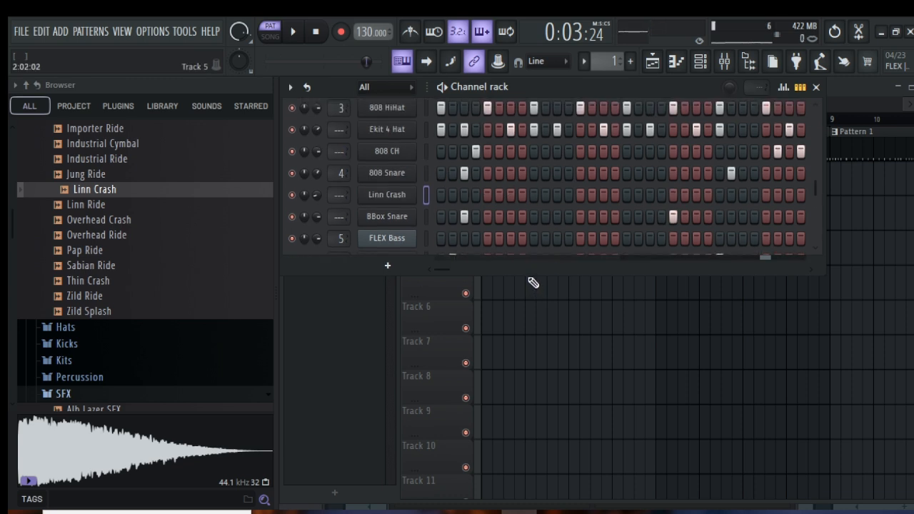
pyautogui.moveTo(526, 274); pyautogui.dragTo(516, 433)
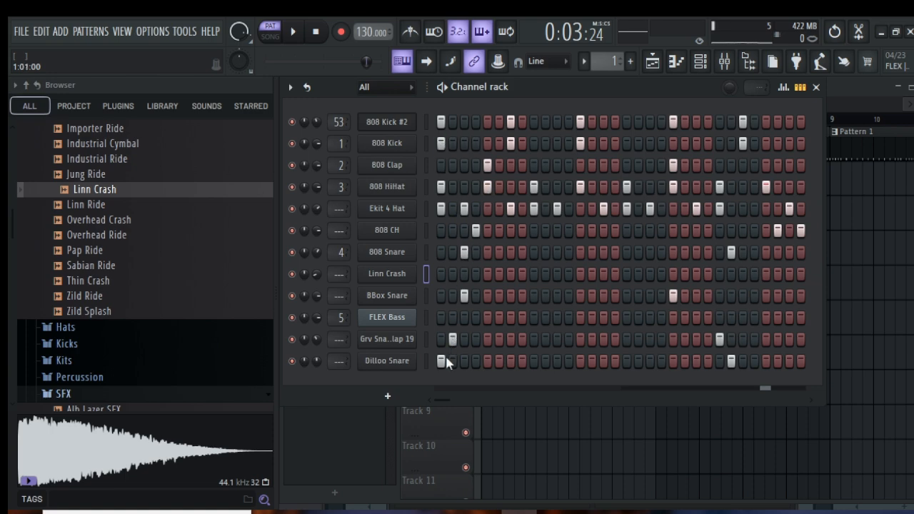
pyautogui.click(855, 87)
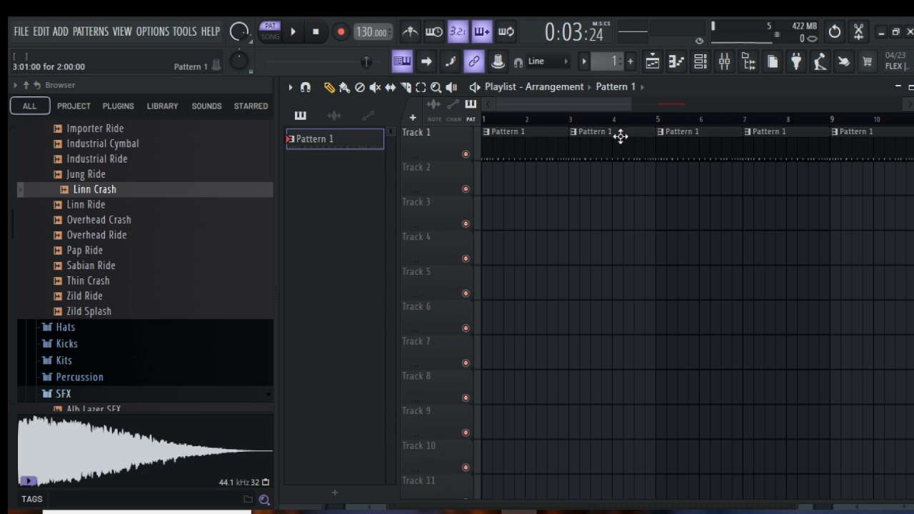
# - Check the arrangement length by placing the song playhead at bar 15, the end of the last Pattern 1 clip
pyautogui.moveTo(608, 111)
pyautogui.mouseDown()
pyautogui.moveTo(706, 110)
pyautogui.moveTo(660, 106)
pyautogui.moveTo(567, 118)
pyautogui.moveTo(711, 127)
pyautogui.moveTo(541, 116)
pyautogui.mouseUp()
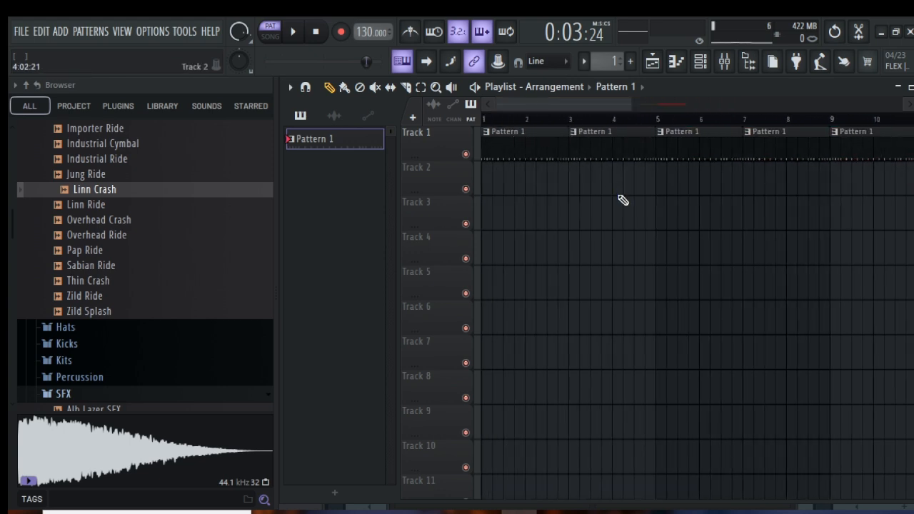
pyautogui.scroll(-3, 620, 197)
pyautogui.scroll(-1, 619, 197)
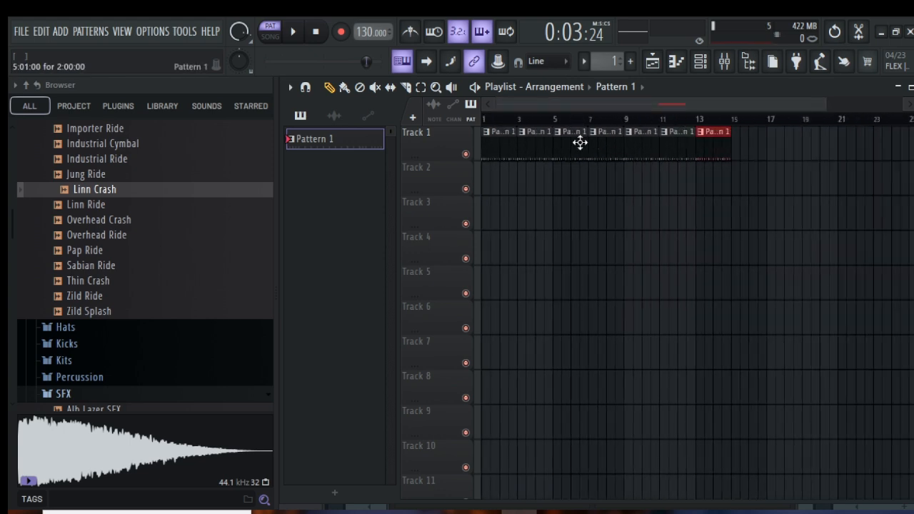
pyautogui.moveTo(723, 118); pyautogui.dragTo(733, 120)
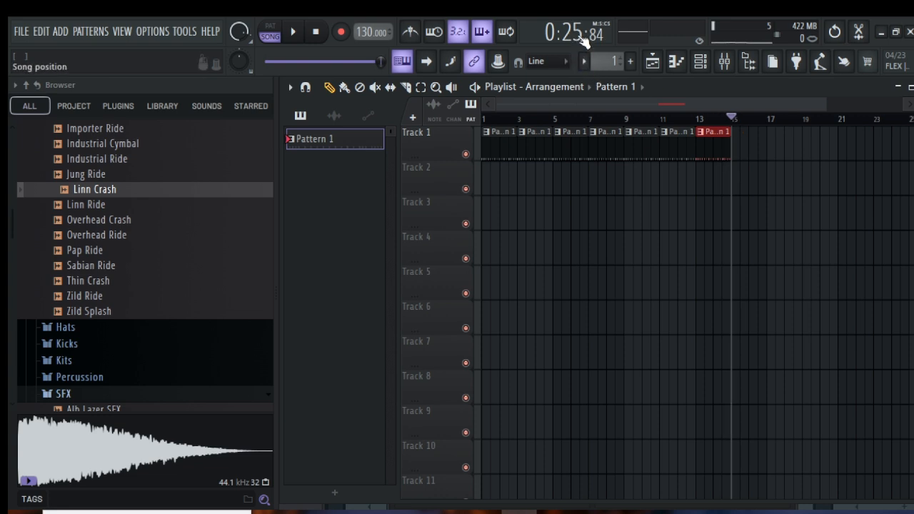
# - Duplicate the last Pattern 1 clip repeatedly along Track 1 up to bar 55 and place the playhead at bar 54
pyautogui.hotkey('ctrl', 'b')
pyautogui.hotkey('ctrl', 'b')
pyautogui.hotkey('ctrl', 'b')
pyautogui.hotkey('ctrl', 'b')
pyautogui.hotkey('ctrl', 'b')
pyautogui.hotkey('ctrl', 'b')
pyautogui.hotkey('ctrl', 'b')
pyautogui.hotkey('ctrl', 'b')
pyautogui.hotkey('ctrl', 'b')
pyautogui.hotkey('ctrl', 'b')
pyautogui.hotkey('ctrl', 'b')
pyautogui.hotkey('ctrl', 'b')
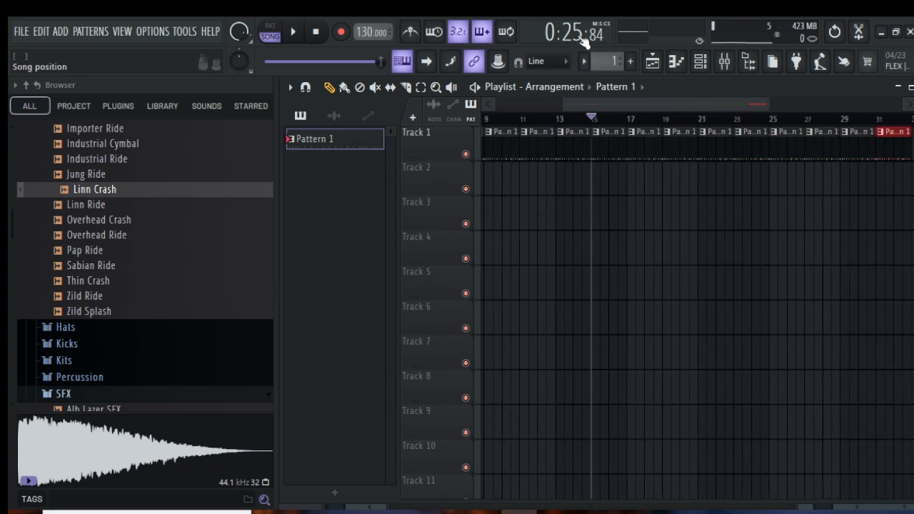
pyautogui.hotkey('ctrl', 'b')
pyautogui.hotkey('ctrl', 'b')
pyautogui.hotkey('ctrl', 'b')
pyautogui.hotkey('ctrl', 'b')
pyautogui.hotkey('ctrl', 'b')
pyautogui.hotkey('ctrl', 'b')
pyautogui.hotkey('ctrl', 'b')
pyautogui.hotkey('ctrl', 'b')
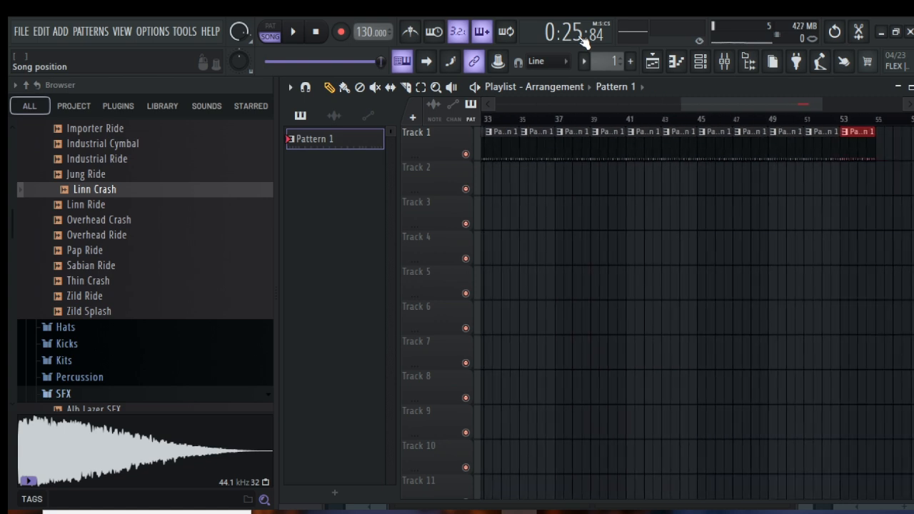
pyautogui.click(848, 118)
pyautogui.click(859, 119)
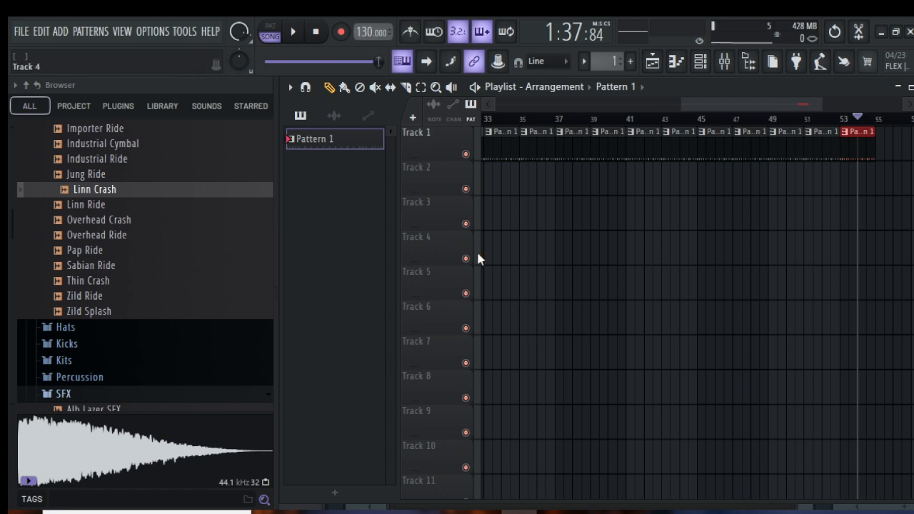
# - Audition the Grv Ride 04 sample from the Cymbals folder
pyautogui.scroll(4, 171, 281)
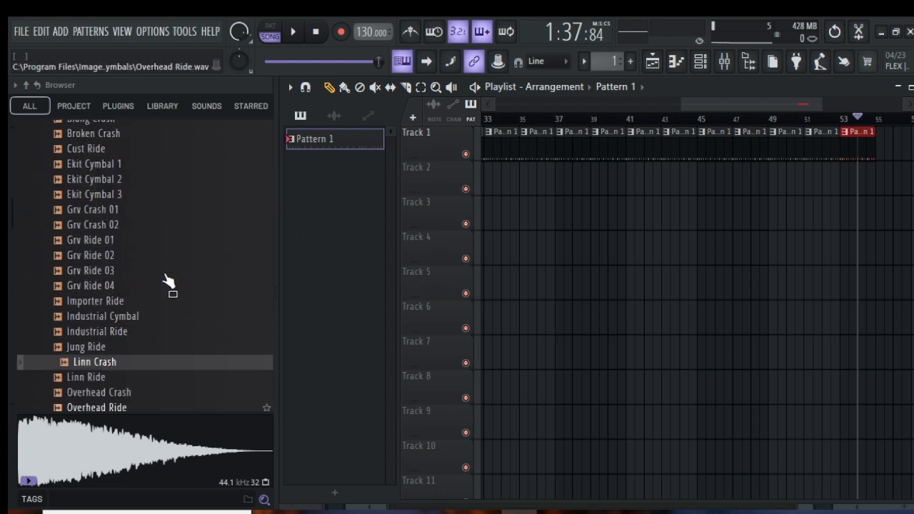
pyautogui.click(130, 297)
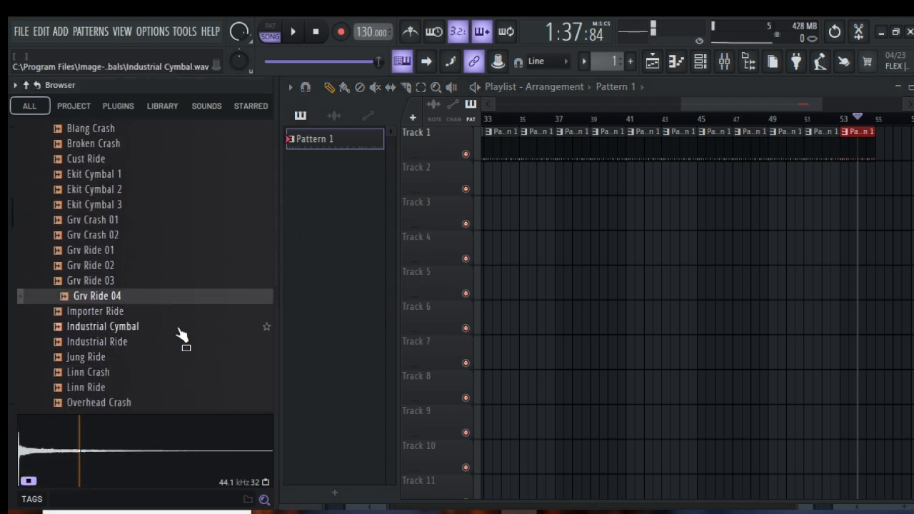